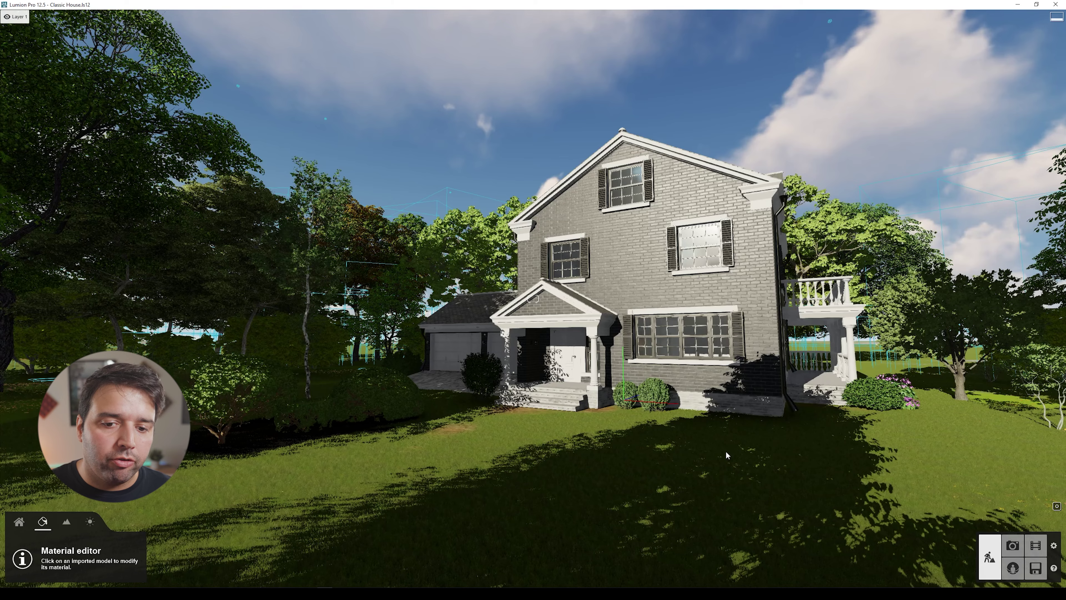
- Leave material editing and select the imported Classic House v1 model in the scene
key("d")
right_click_drag(604, 274, 673, 273)
key("w")
key("d")
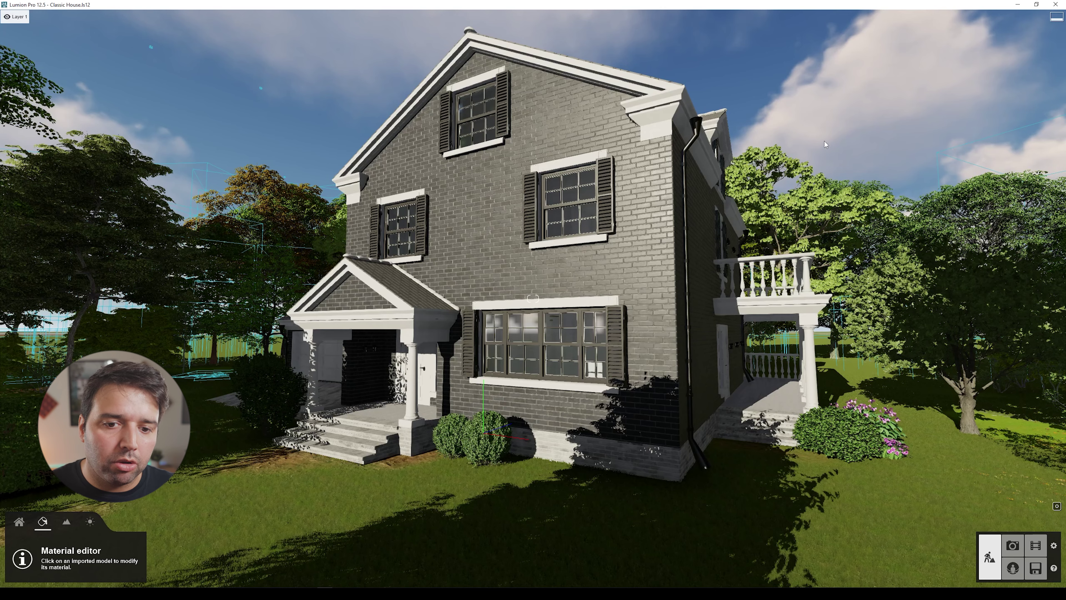
right_click_drag(688, 111, 720, 173)
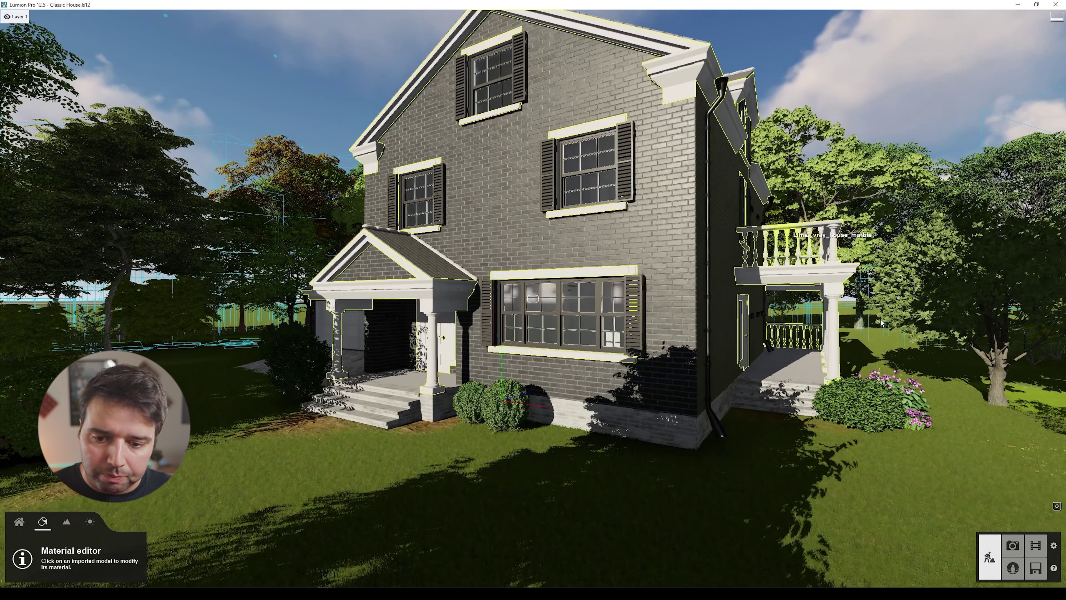
left_click(17, 524)
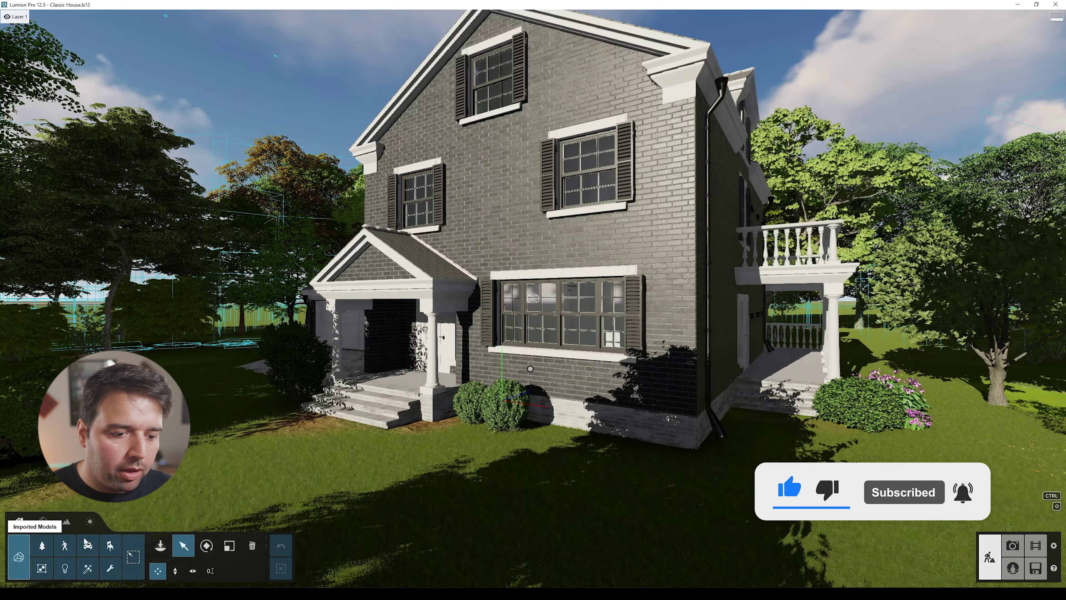
left_click(534, 197)
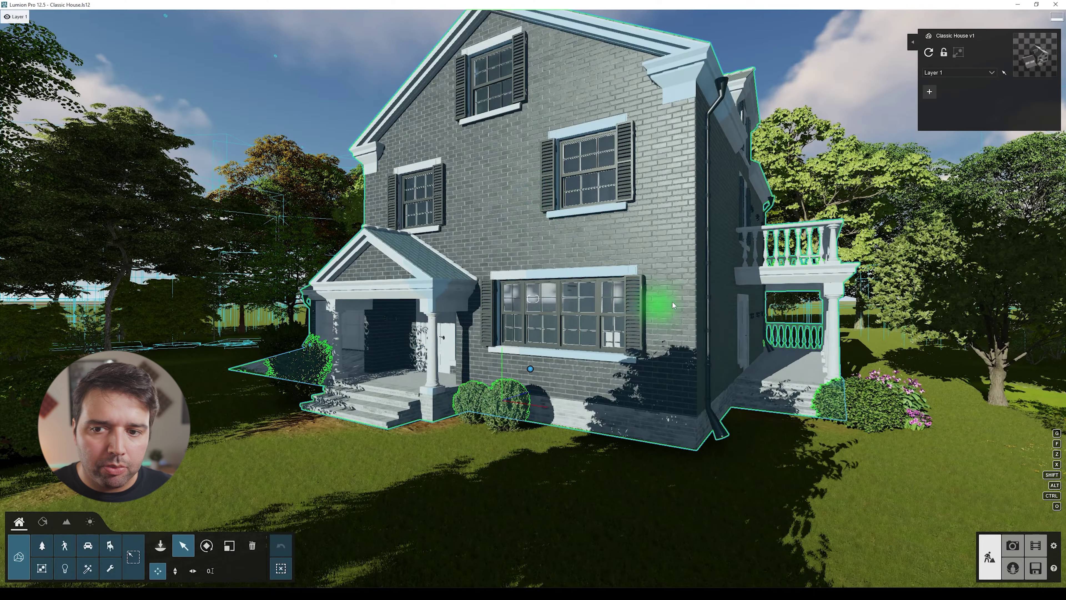
right_click_drag(647, 302, 647, 273)
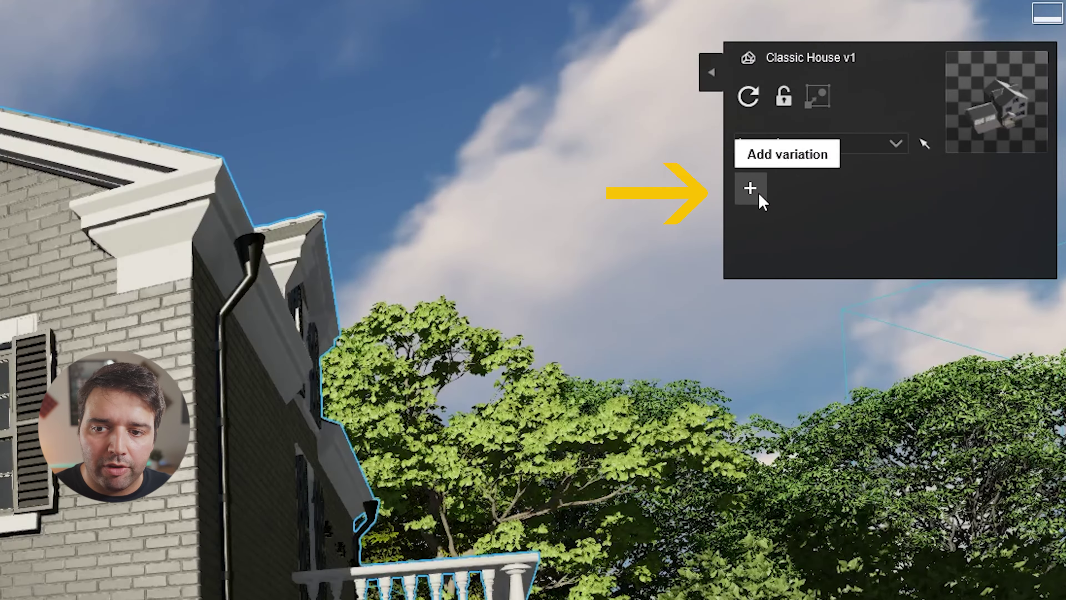
- Create a variation of the Classic House v1 model named Classic House v2_ in the Projects category folder
left_click(759, 194)
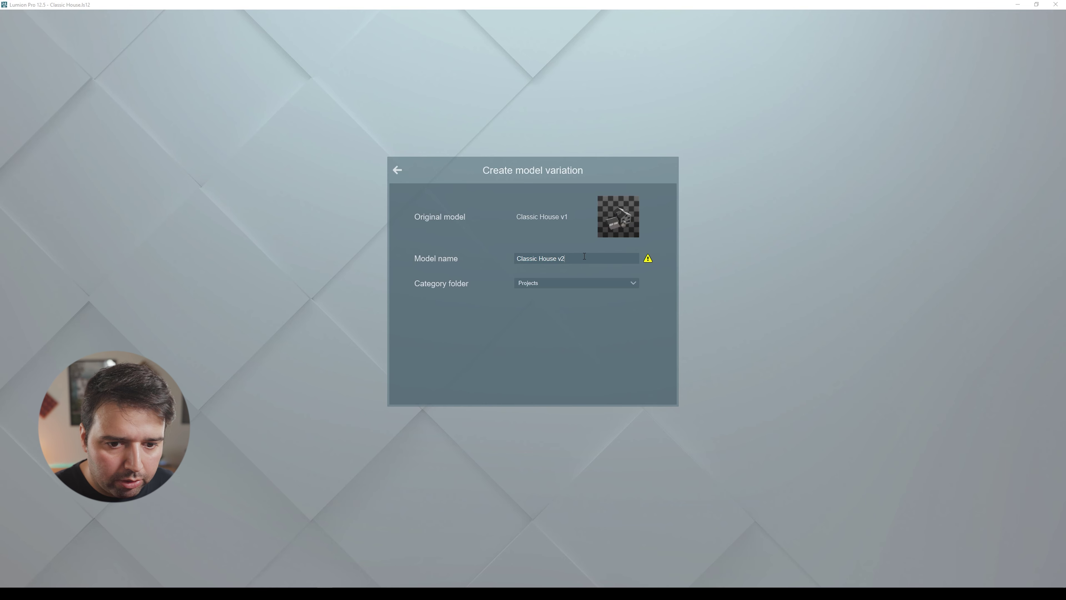
type("_")
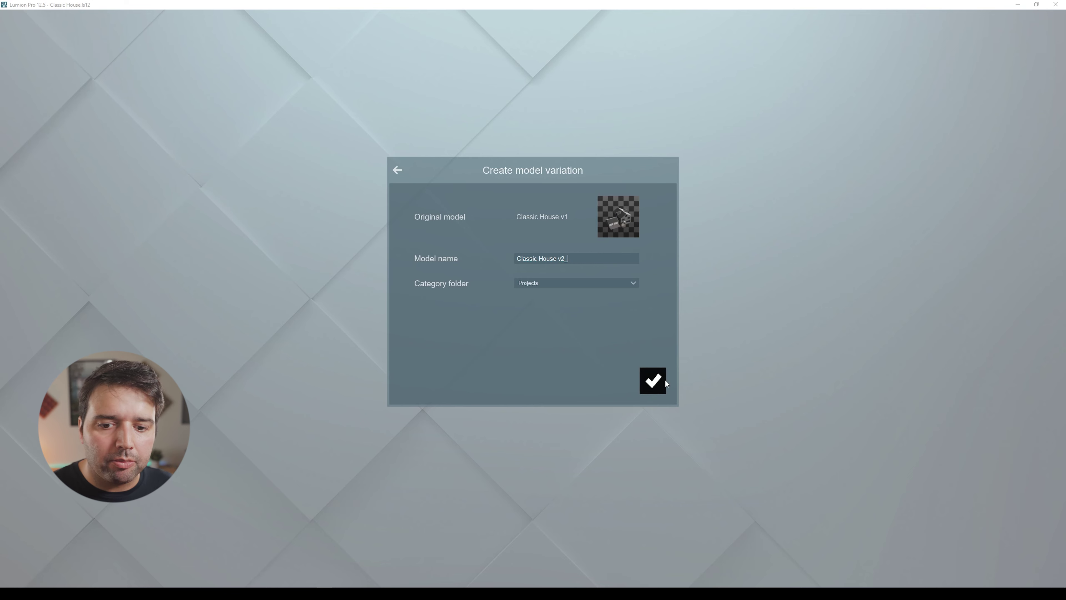
left_click(652, 380)
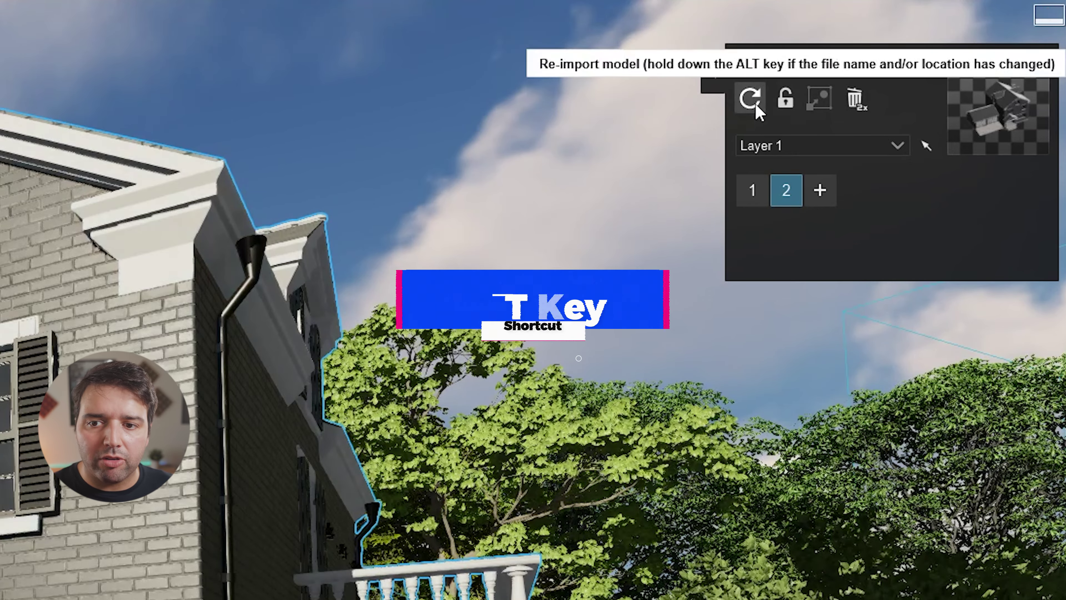
- Start re-importing variation 2 of the house from a new file
key("alt")
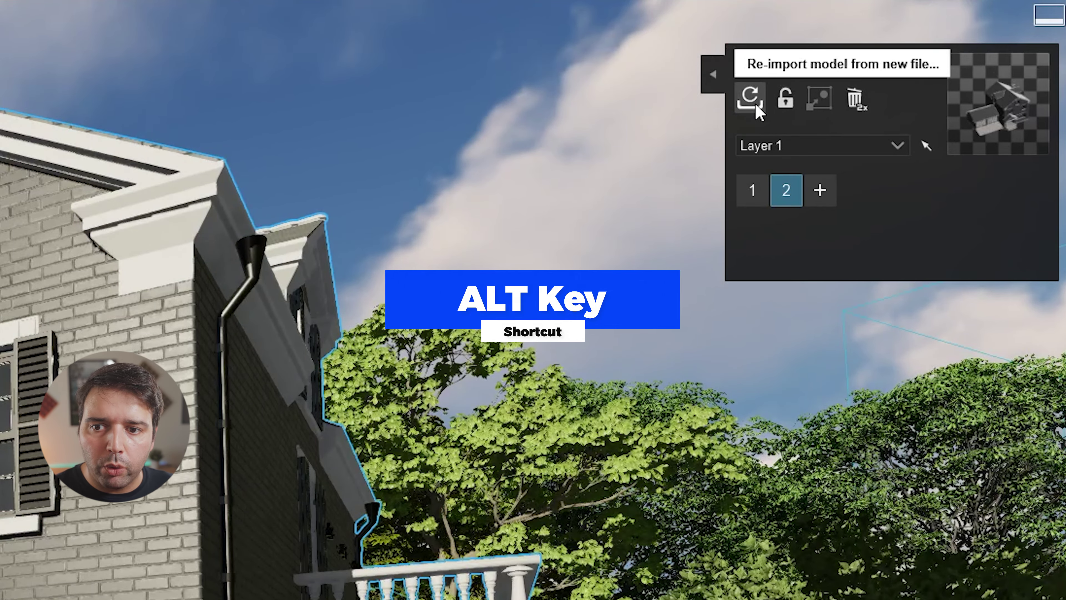
left_click(750, 98)
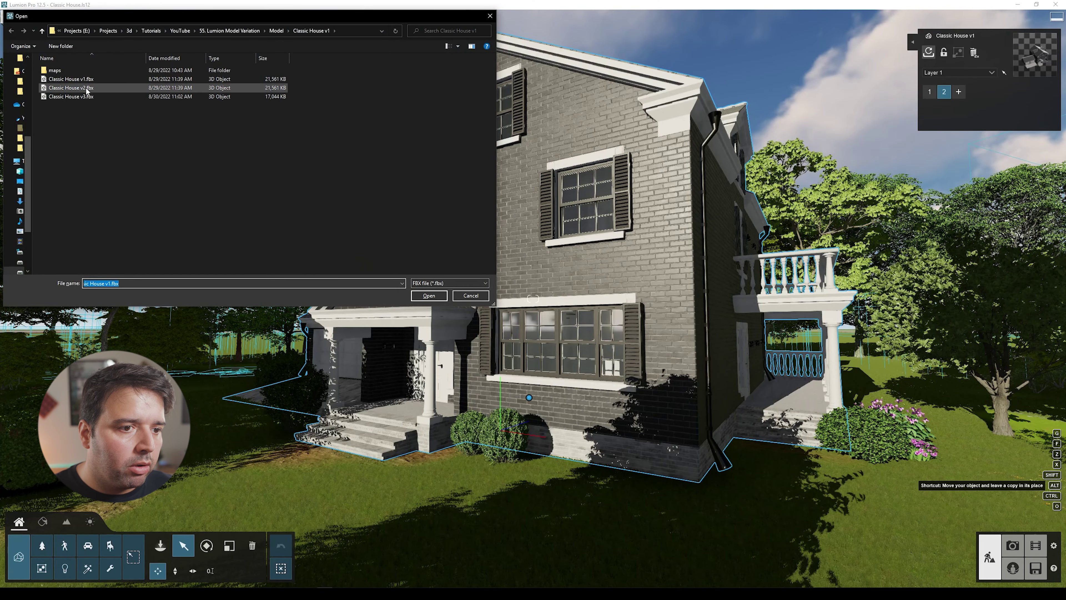
left_click(76, 89)
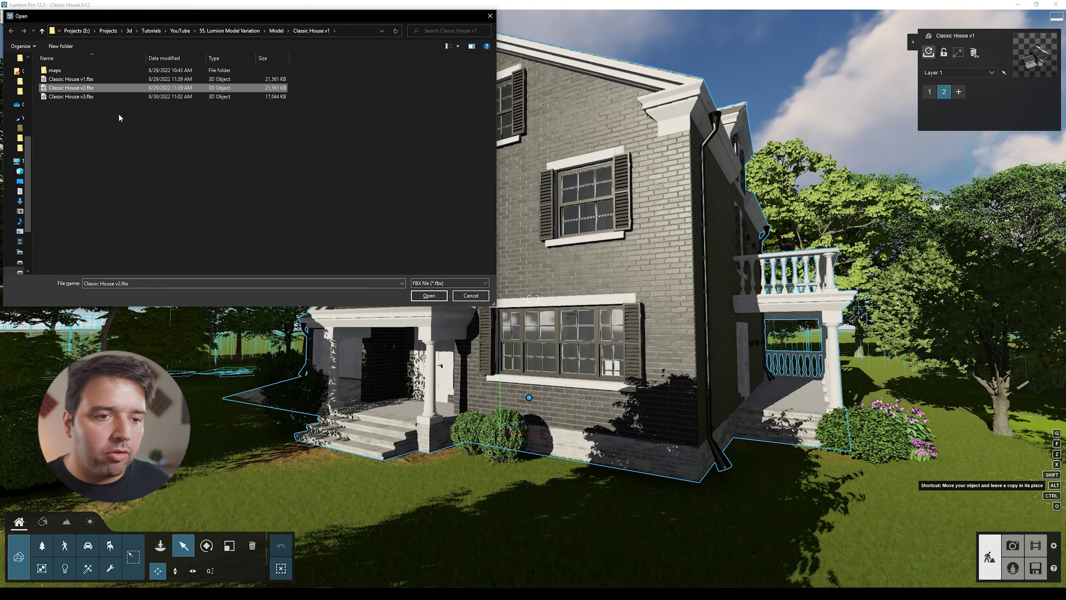
- Duplicate Classic House v1.fbx in the model folder and delete the copy
left_click(97, 79)
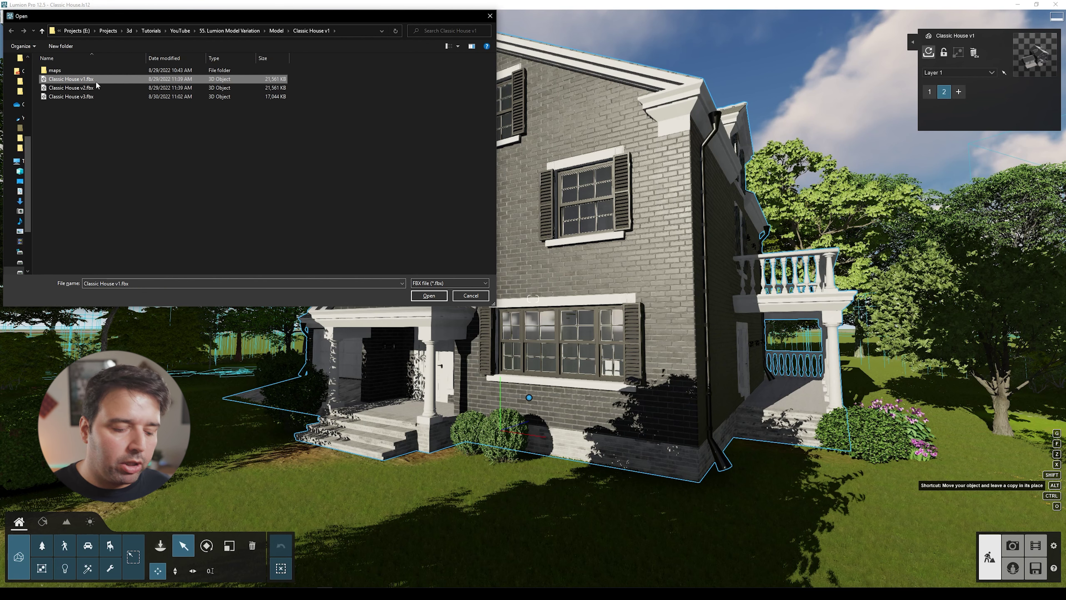
key("ctrl+c")
key("ctrl+v")
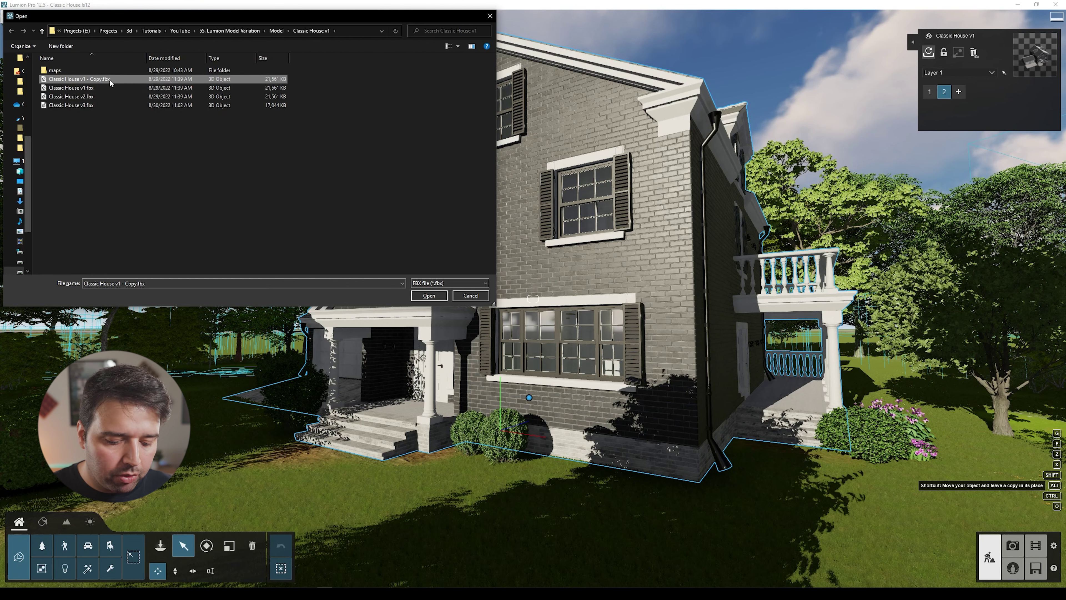
key("Delete")
- Load Classic House v2.fbx as the source file of variation 2
left_click(88, 89)
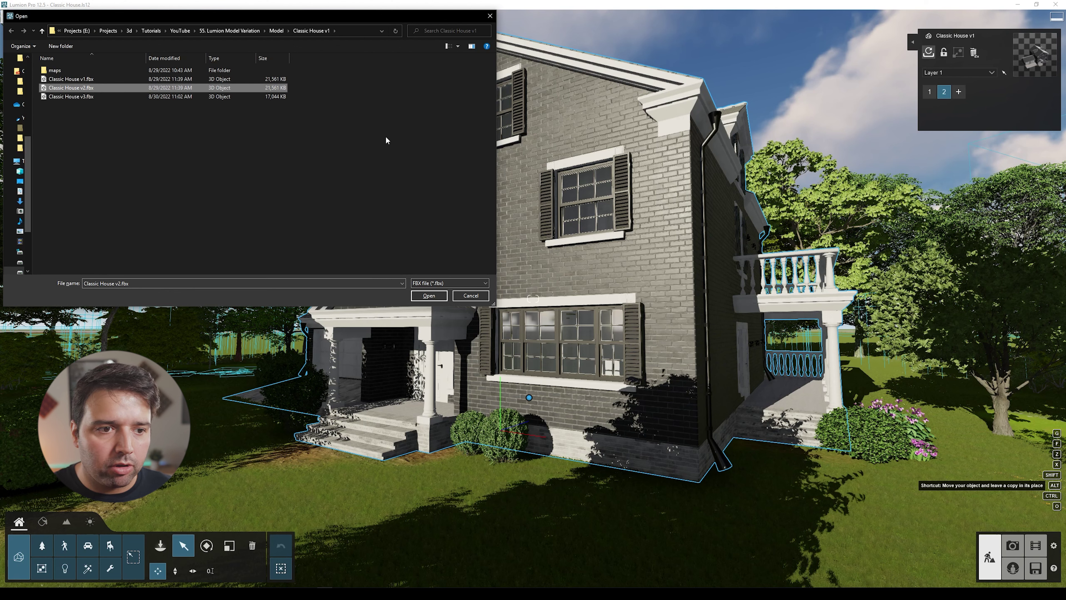
left_click(441, 295)
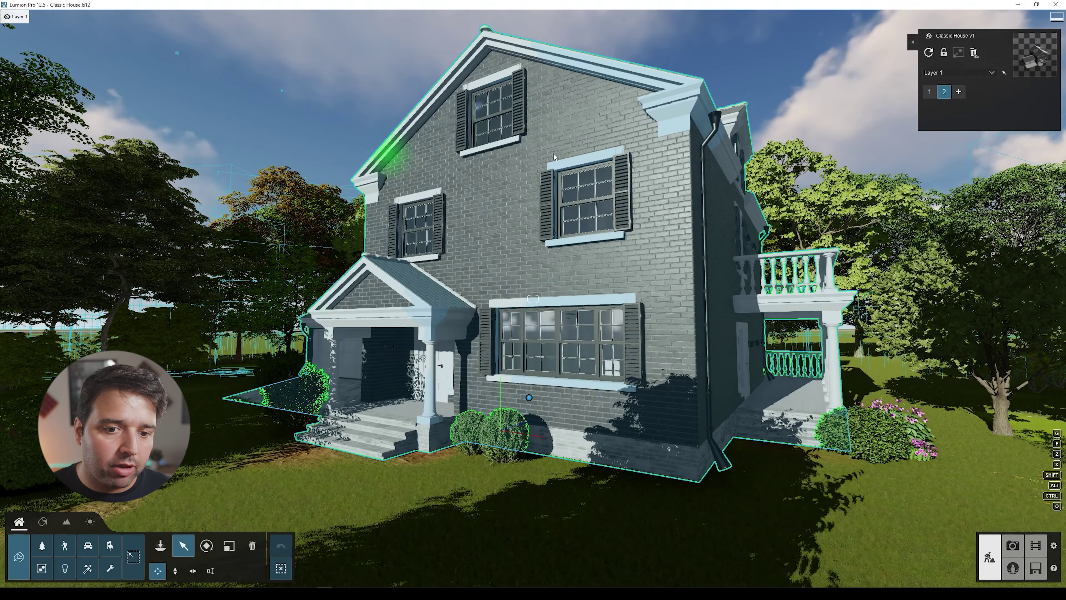
- Replace the house wall brick material with a white vertical-board siding from the material library
left_click(38, 525)
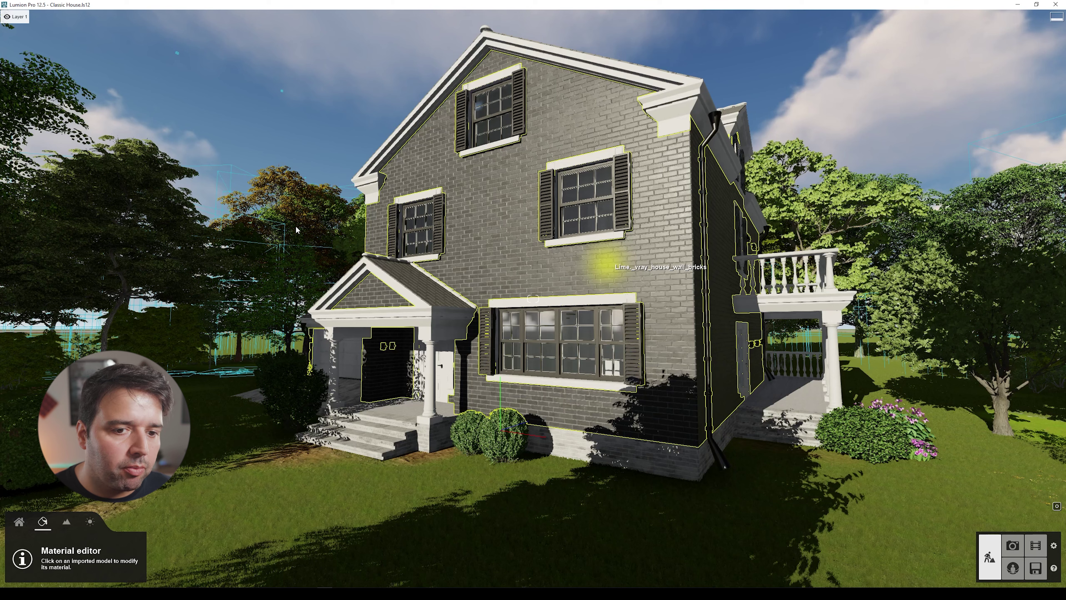
left_click(550, 196)
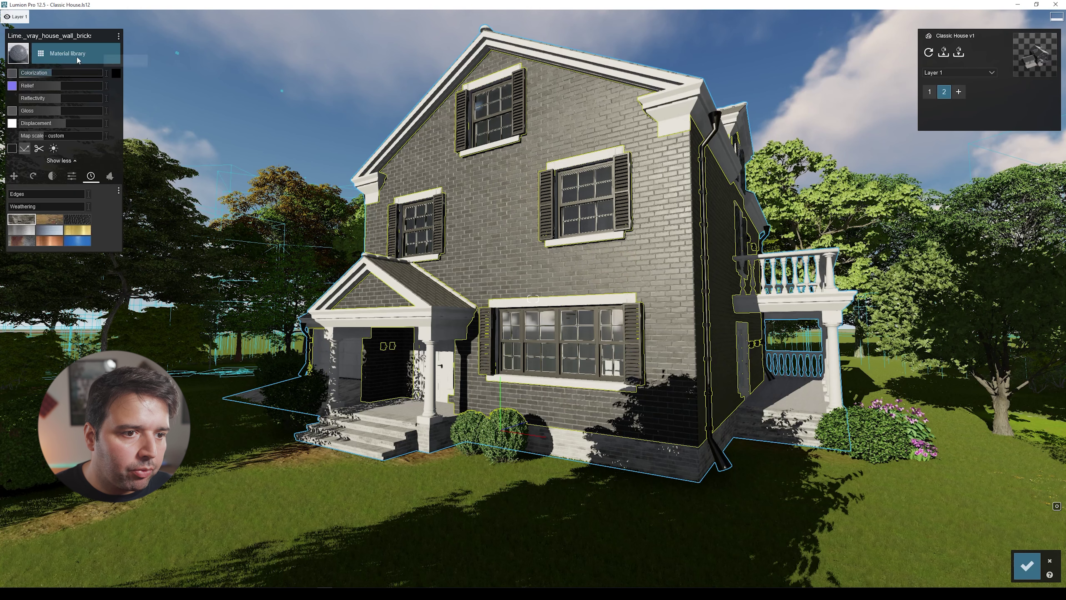
left_click(115, 91)
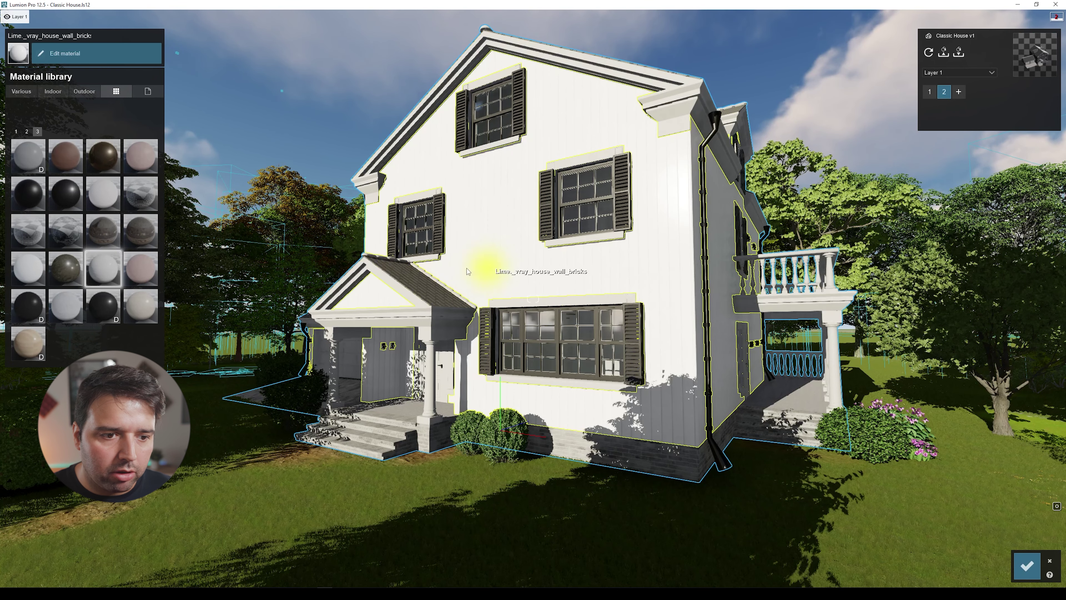
left_click(97, 275)
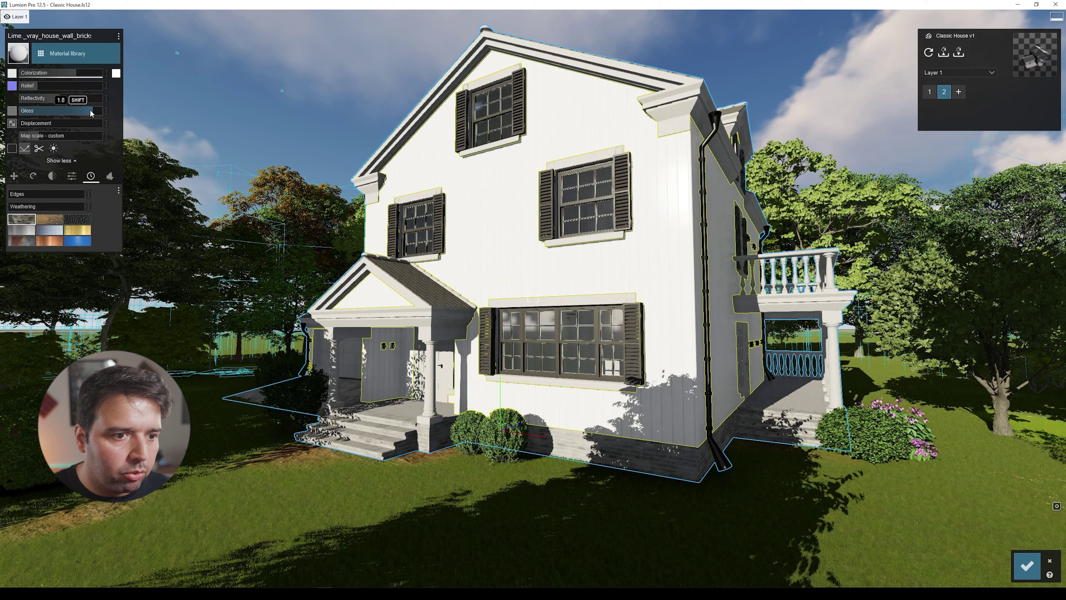
- Tint the wall siding a light grey and slightly lower its colorization
left_click(115, 73)
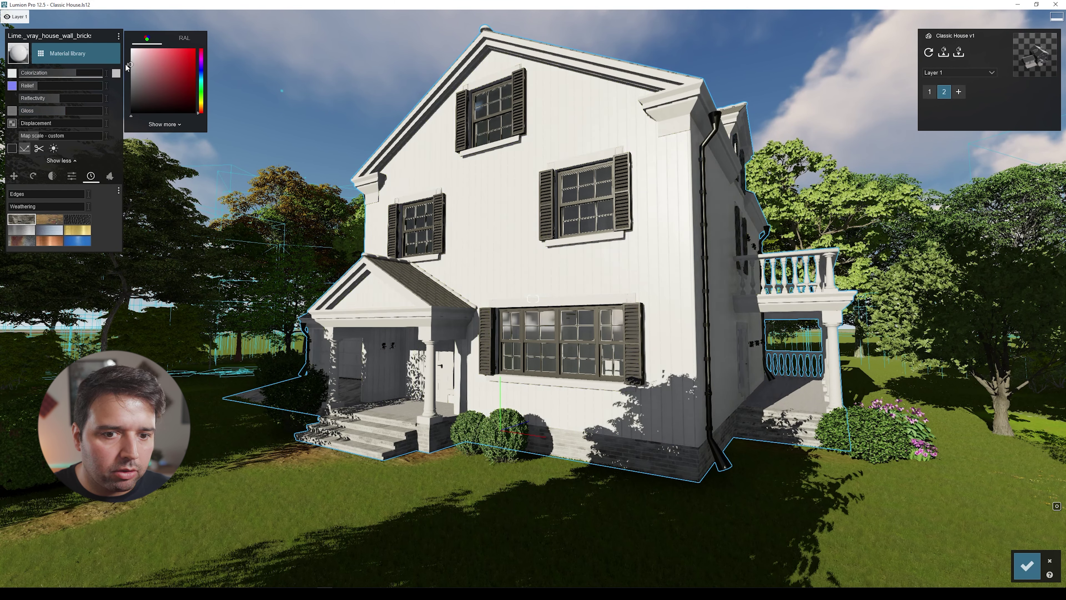
left_click_drag(78, 72, 70, 73)
- Replace the basement brick material at the foot of the walls with a dark grey outdoor concrete
key("w")
right_click_drag(268, 210, 390, 344)
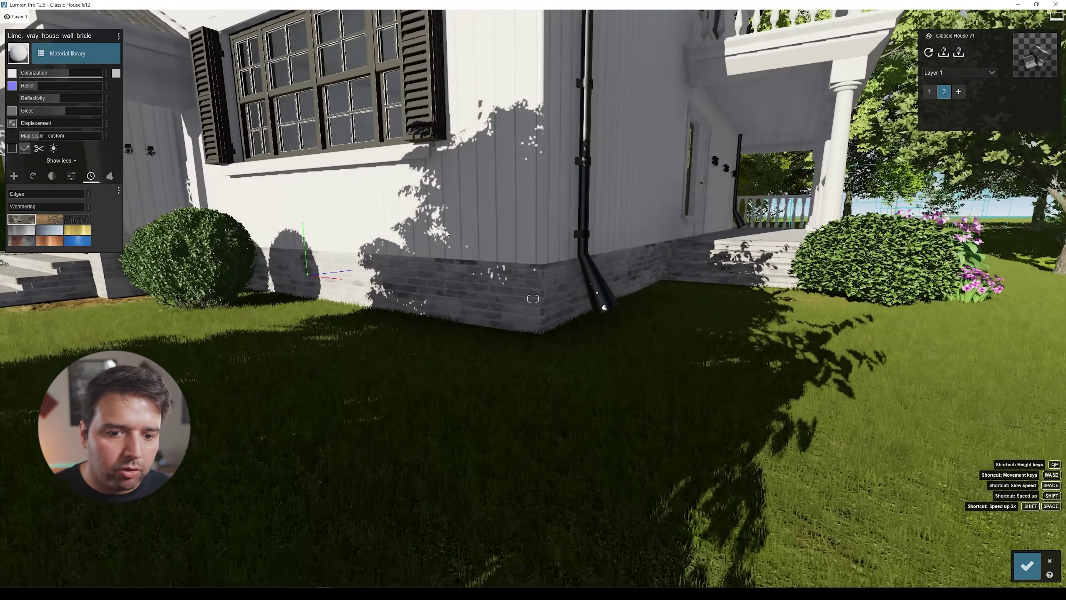
left_click(522, 299)
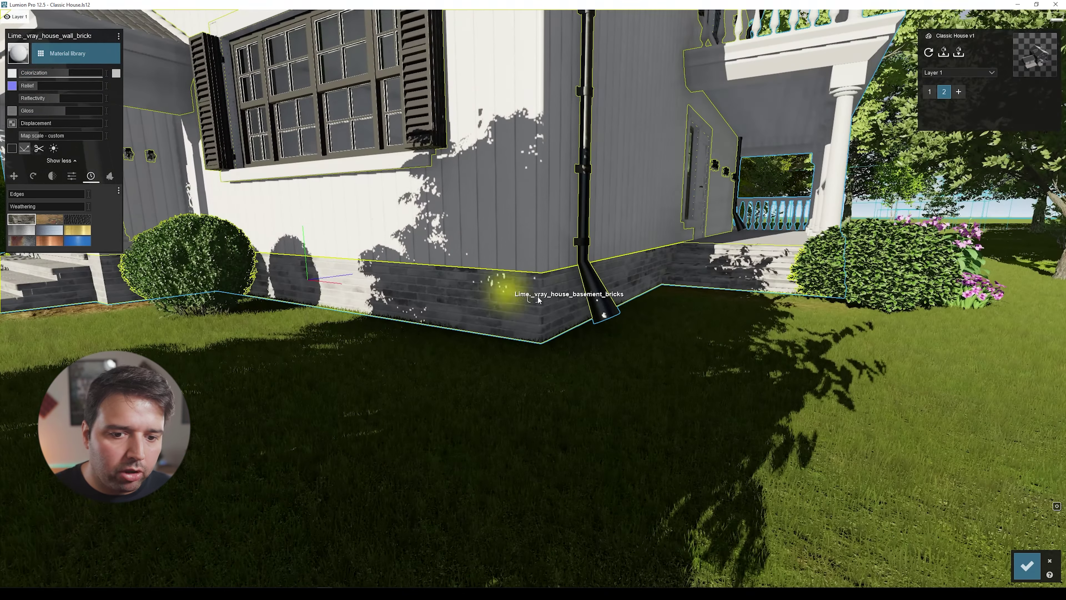
left_click(67, 54)
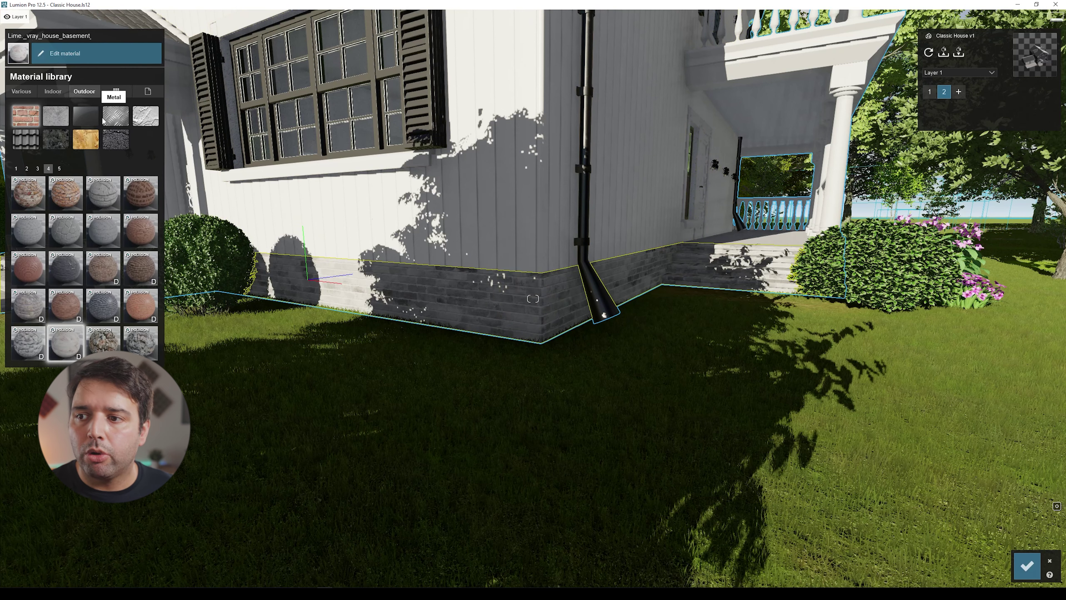
left_click(56, 116)
left_click(108, 194)
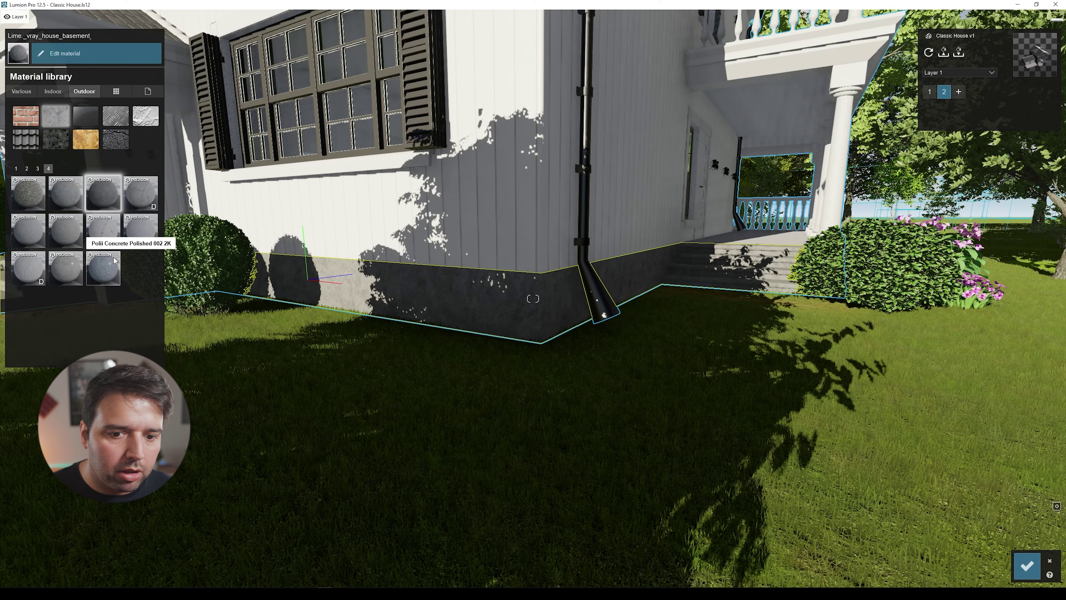
double_click(108, 194)
- Set the edge rounding of the basement concrete to 0.0
key("w")
right_click_drag(327, 178, 295, 181)
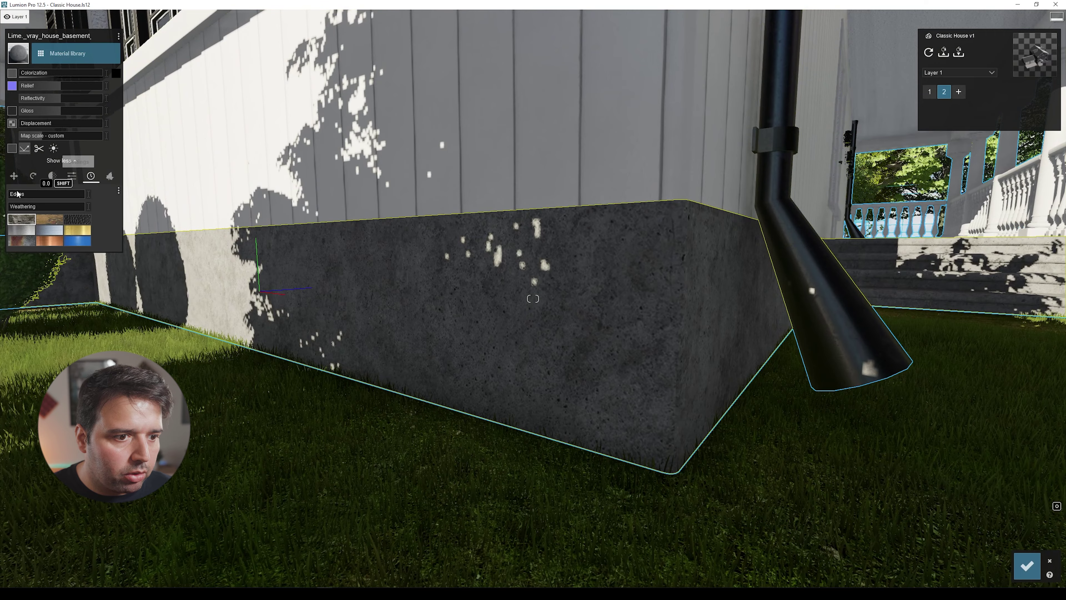
mouse_move(19, 196)
left_mouse_down()
mouse_move(57, 196)
mouse_move(12, 196)
left_mouse_up()
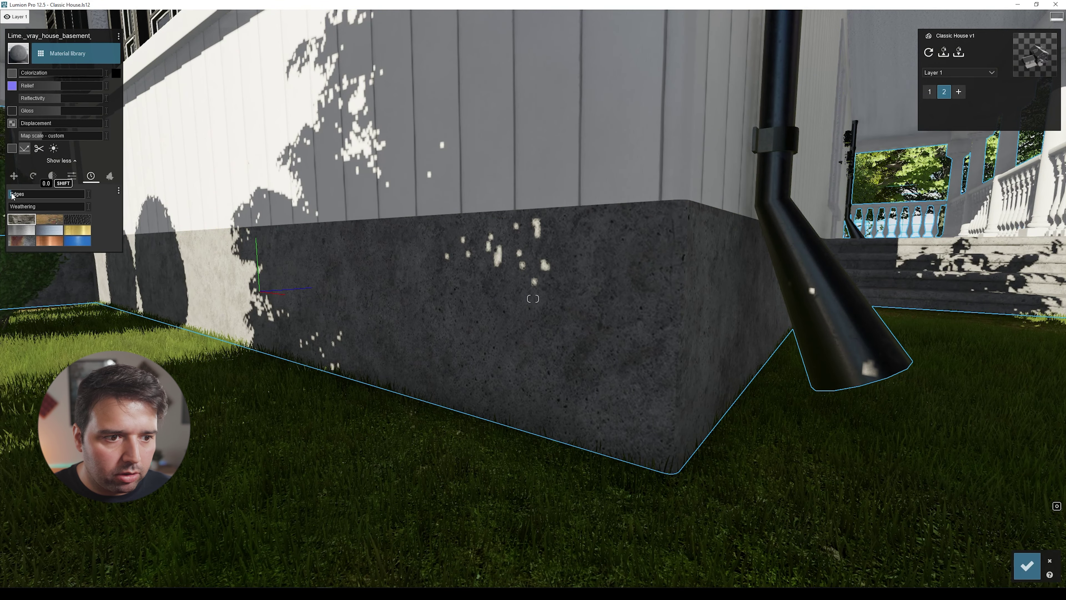
- Darken the color of the house marble material used for the porch, columns and window trim to a dark grey
key("s")
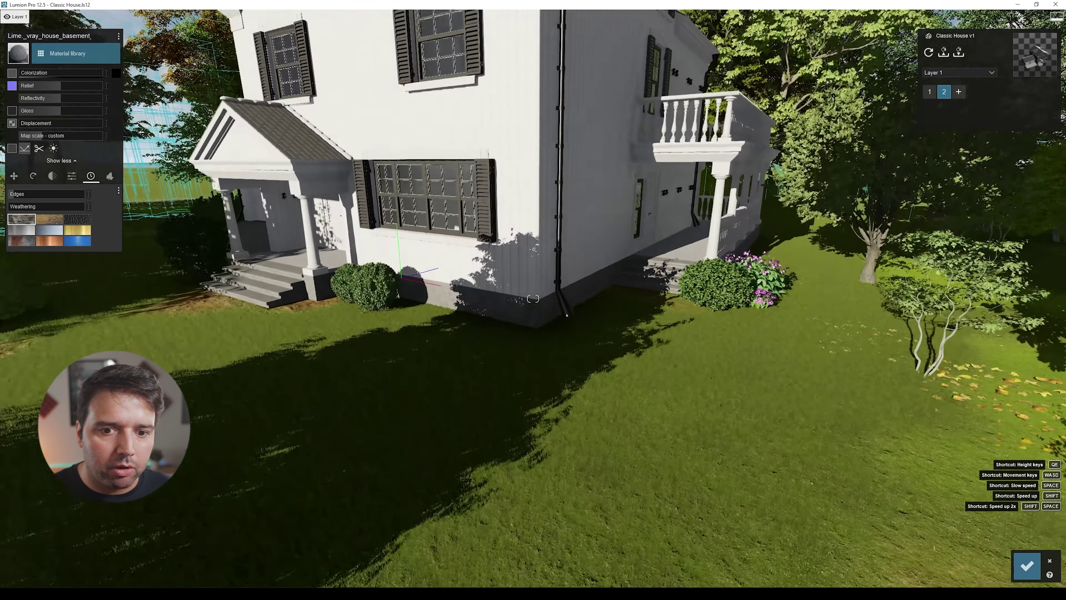
key("s")
key("a")
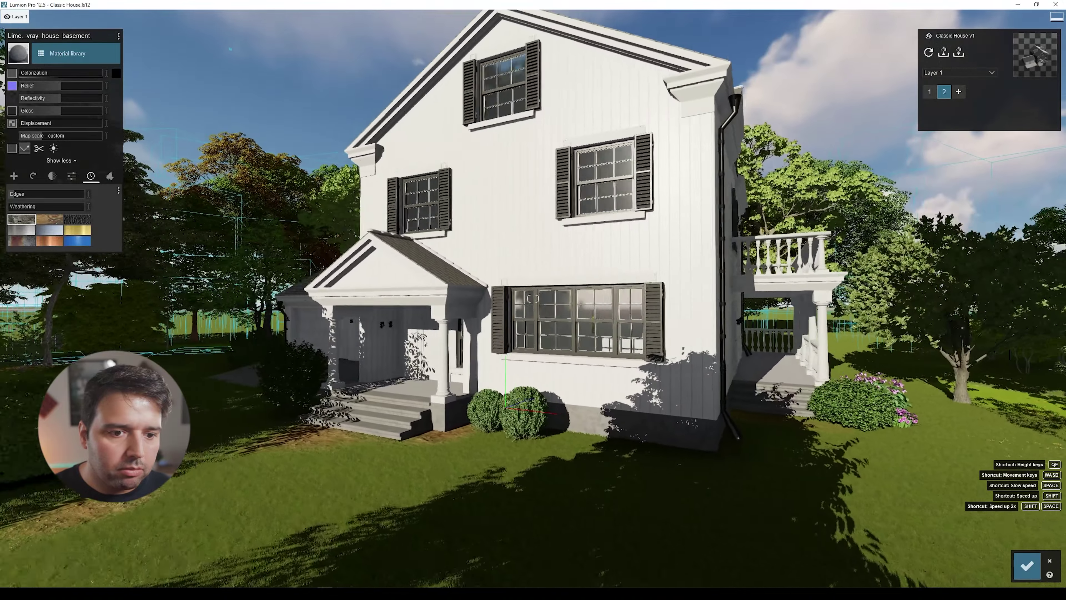
key("w")
key("e")
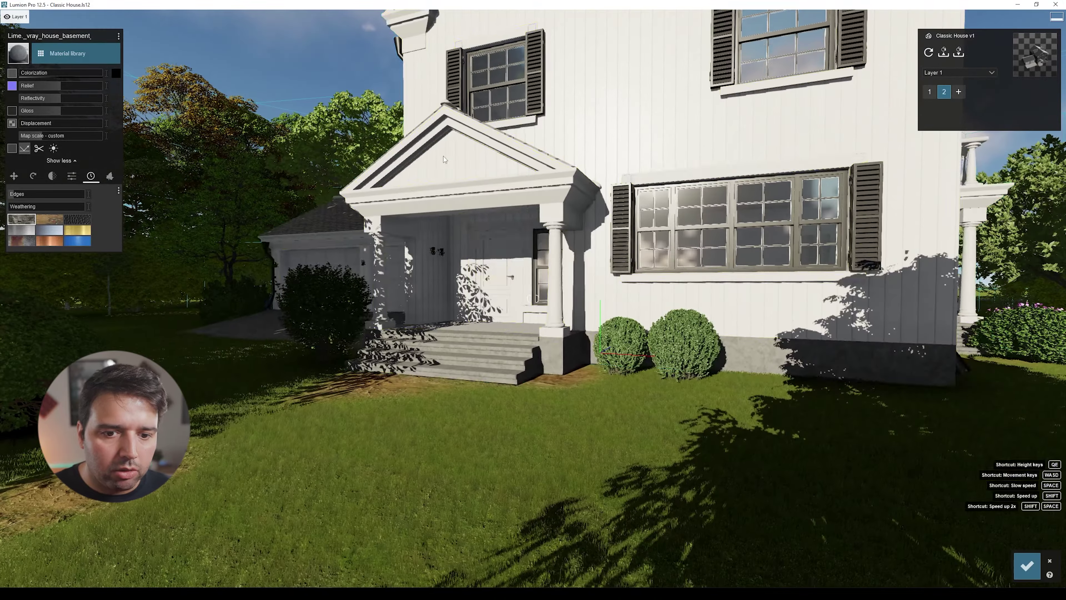
left_click(495, 252)
left_click(116, 73)
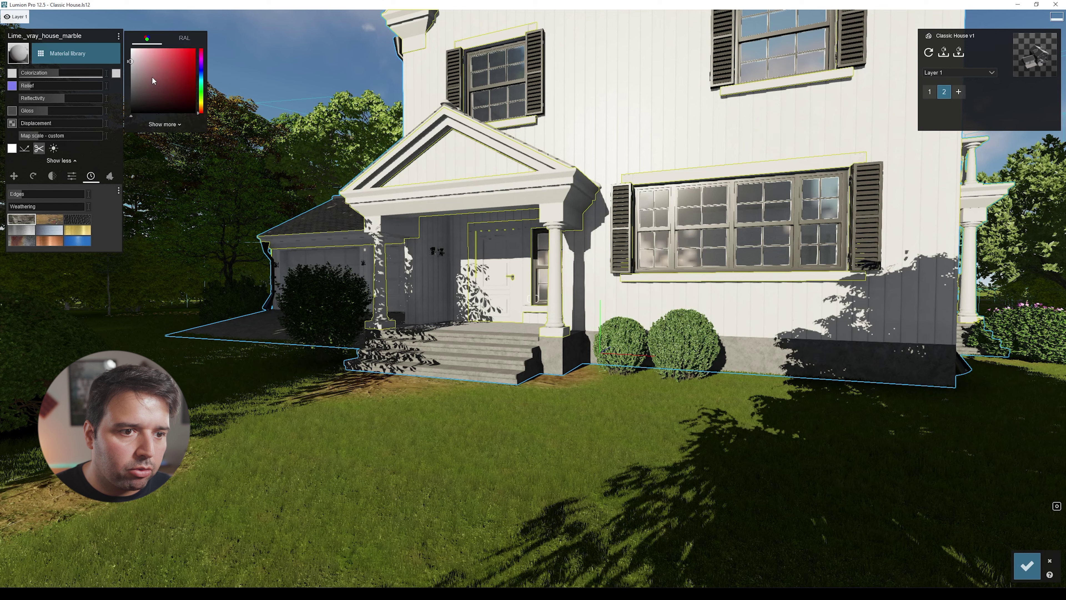
left_click_drag(133, 96, 124, 101)
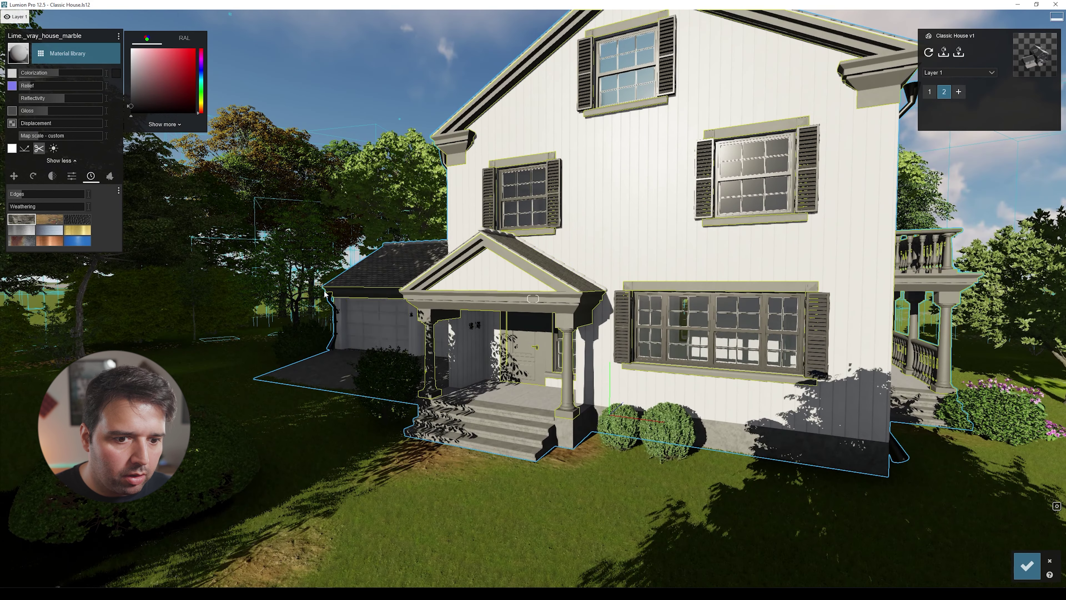
- Darken the color of the roof ridge material that covers the garage door to a dark grey
left_click(381, 322)
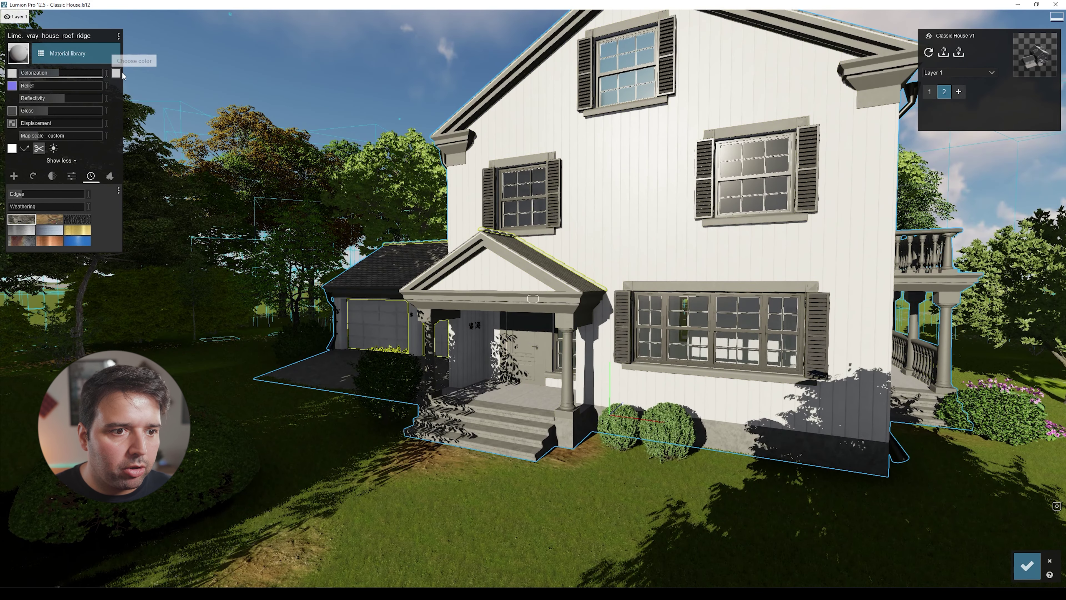
left_click(117, 74)
left_click(131, 106)
- Examine the new wall, trim and basement materials on the house from several distances and angles
key("s")
mouse_move(249, 134)
right_mouse_down()
mouse_move(249, 93)
mouse_move(249, 126)
right_mouse_up()
key("s")
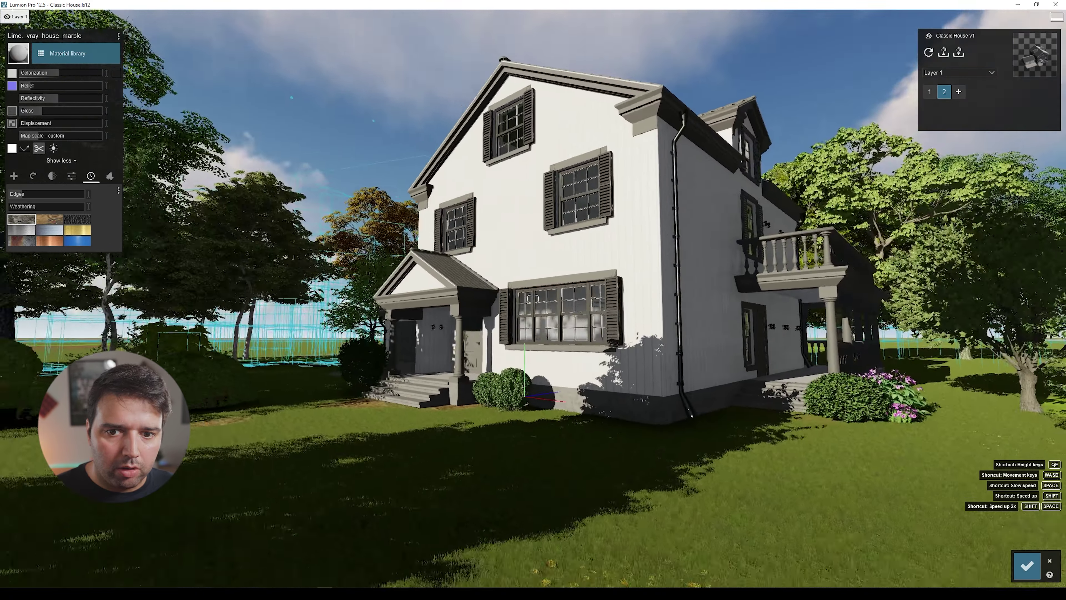
key("a")
right_click_drag(533, 299, 483, 261)
key("s")
key("w")
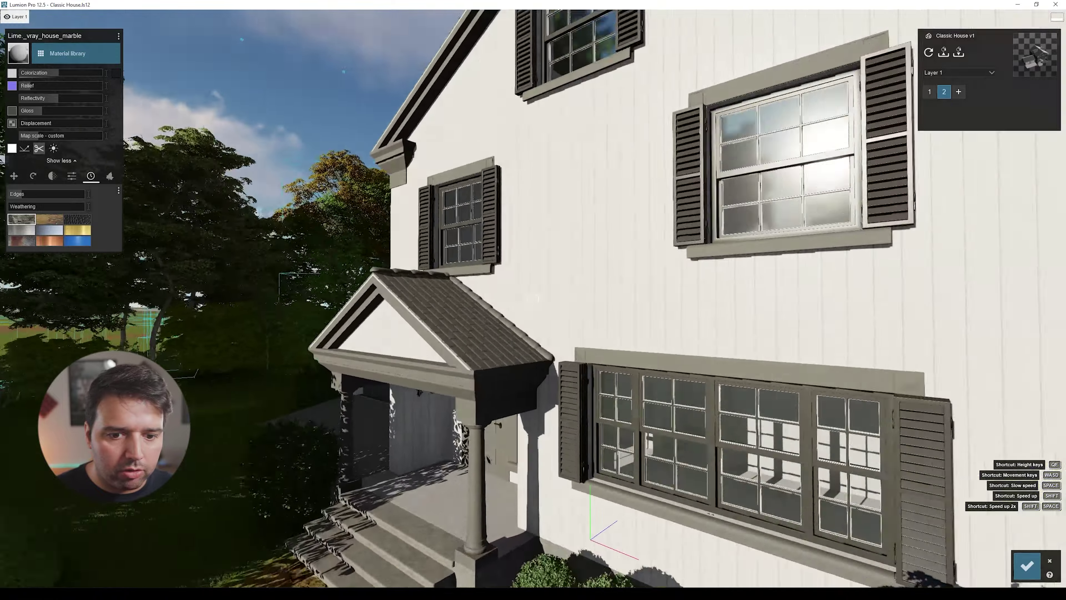
scroll(533, 298, "down", 5)
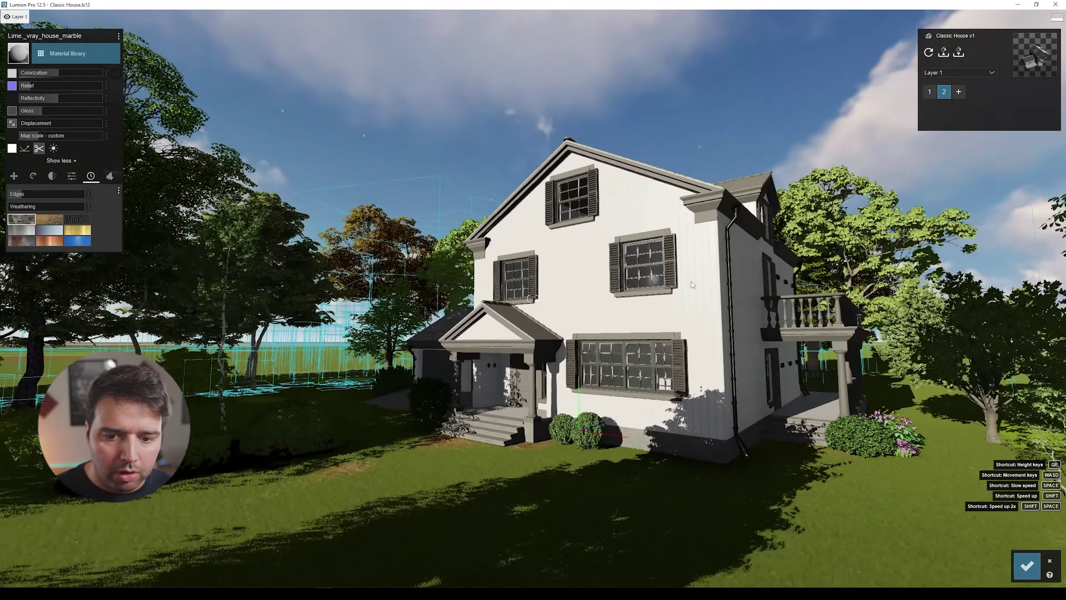
- Save the material changes made to the second house variation and return to object mode
key("w")
key("a")
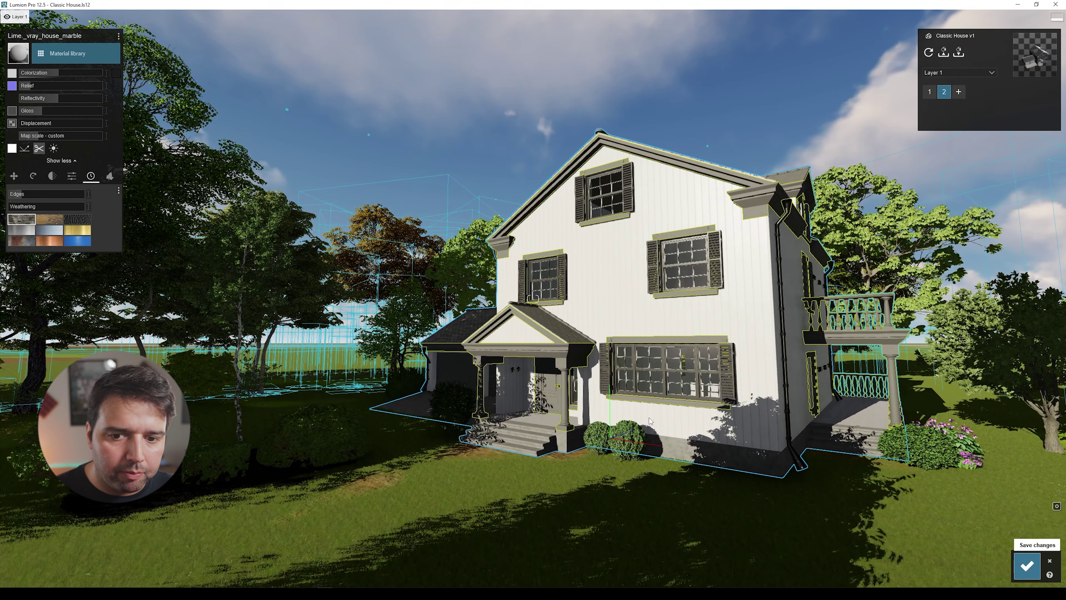
left_click(1027, 565)
scroll(533, 299, "up", 5)
key("d")
right_click_drag(357, 489, 289, 461)
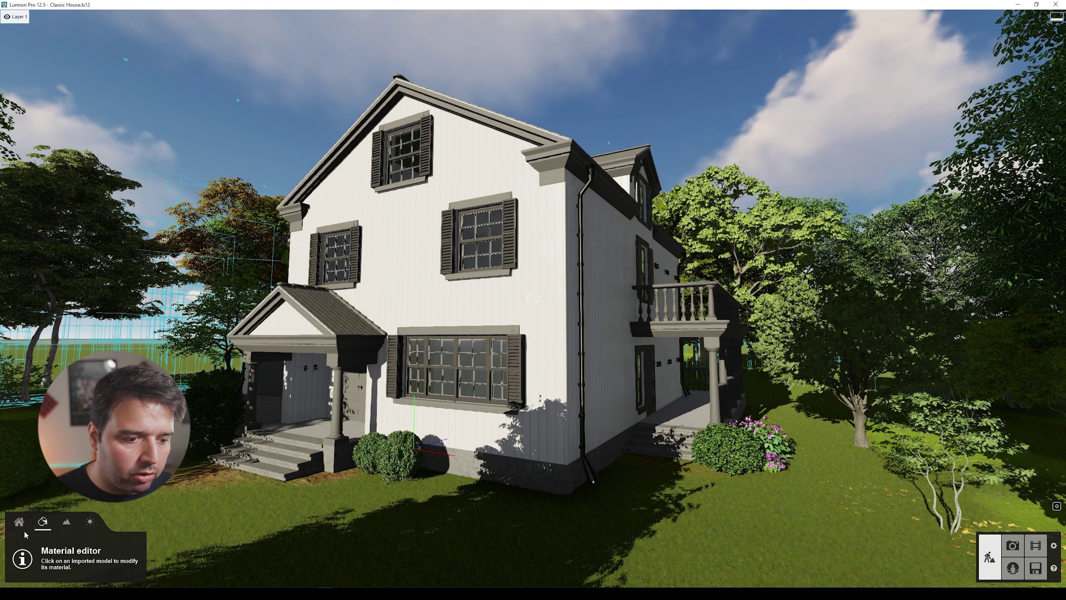
left_click(19, 521)
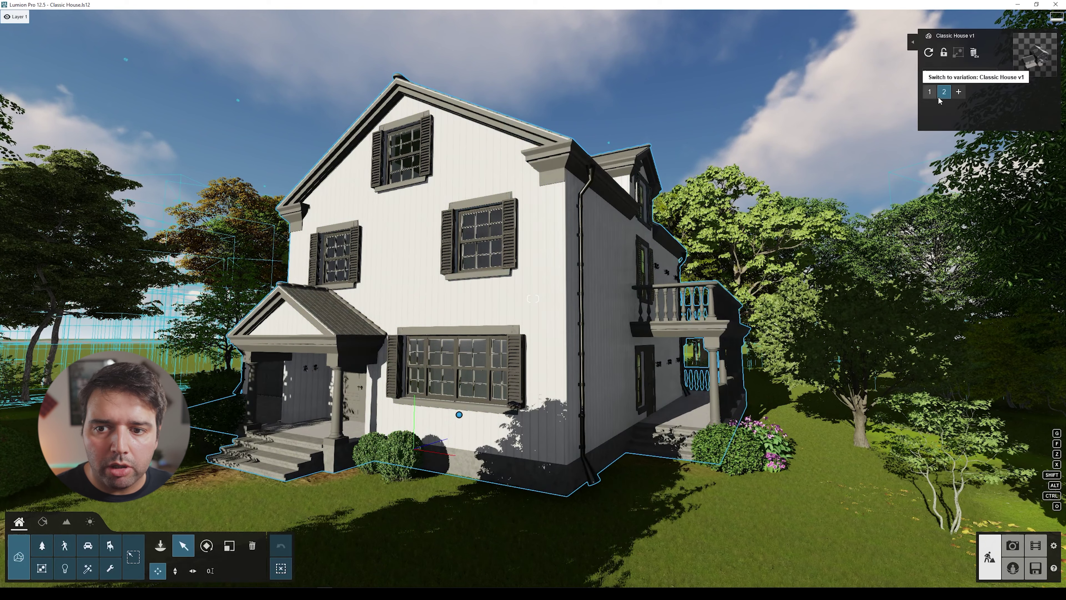
- Compare the two house variations by showing variation 1 from a wider view and returning to variation 2
left_click(930, 95)
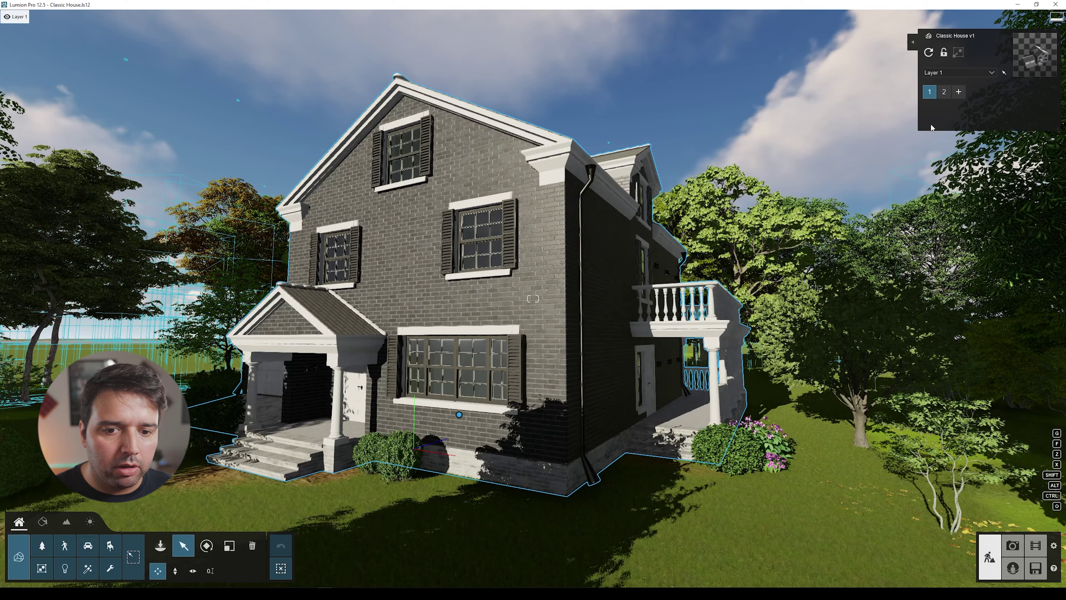
right_click_drag(781, 169, 731, 211)
left_click(731, 210)
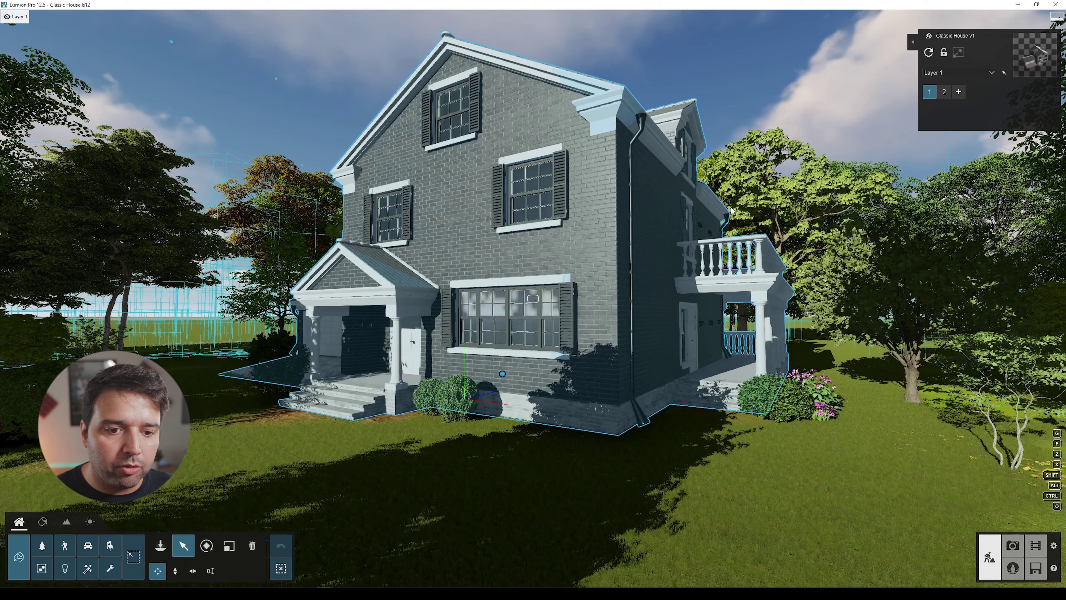
scroll(669, 231, "down", 3)
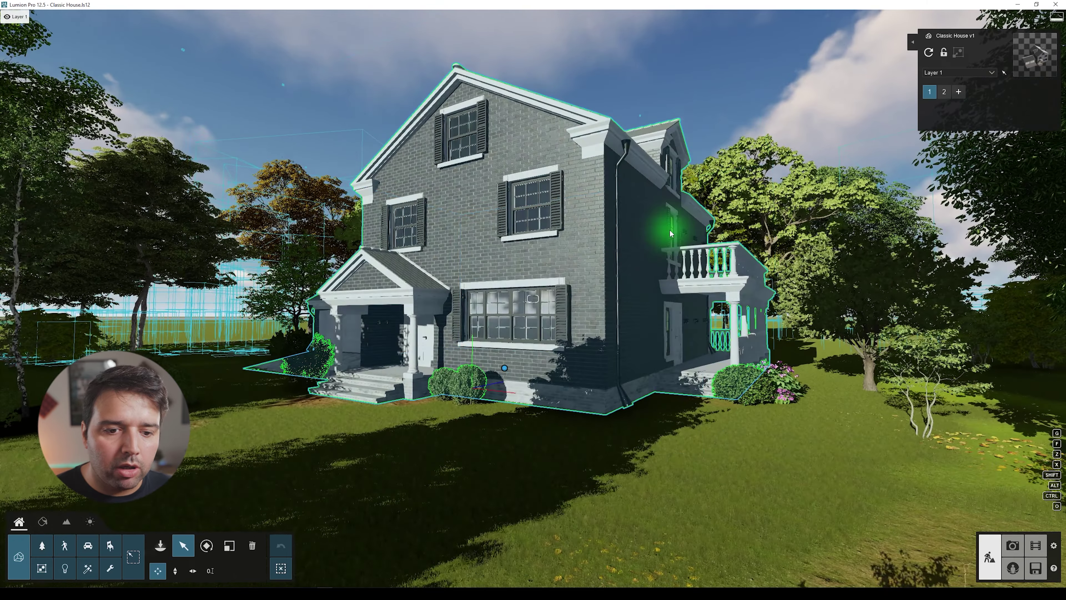
key("a")
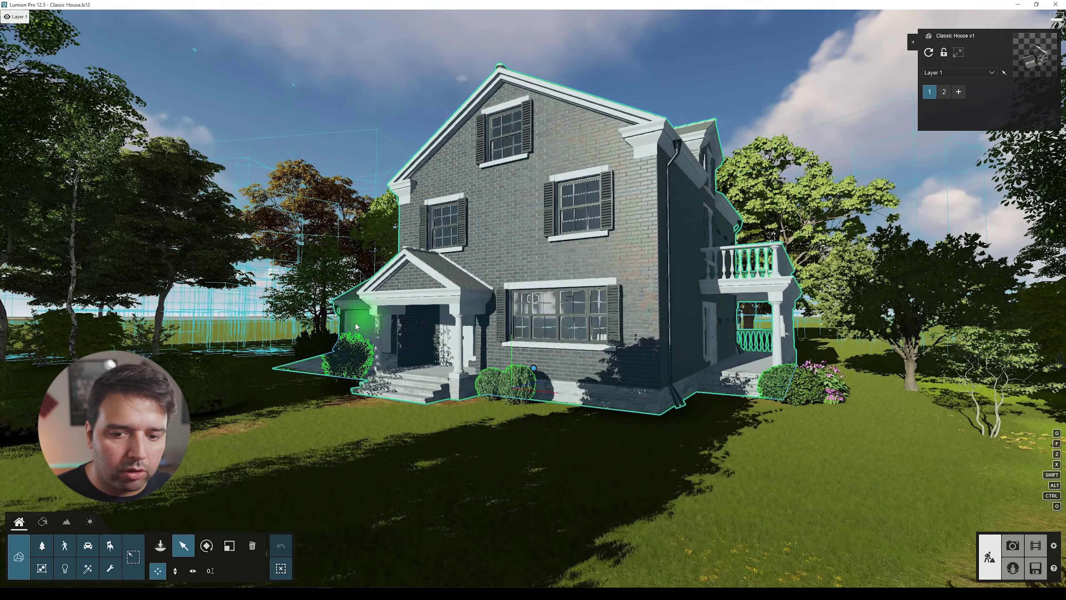
left_click(944, 92)
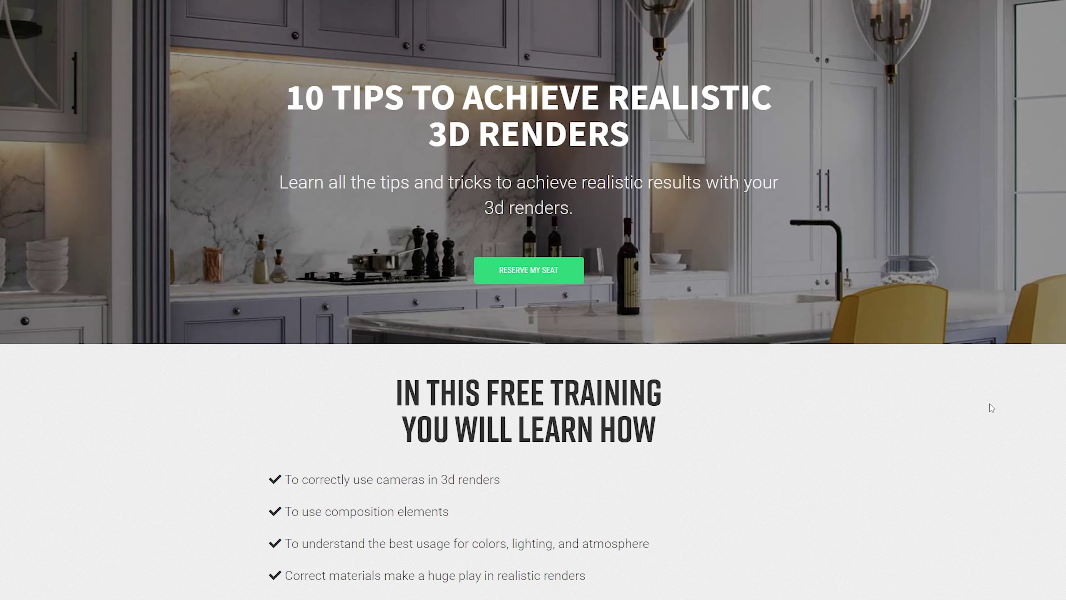
scroll(990, 407, "down", 4)
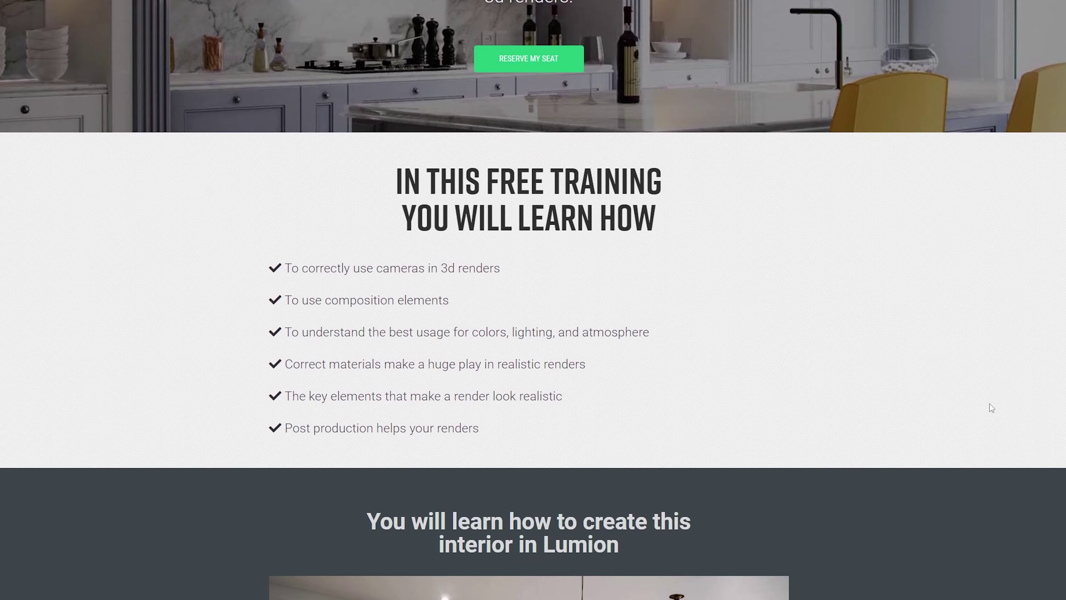
scroll(991, 407, "down", 10)
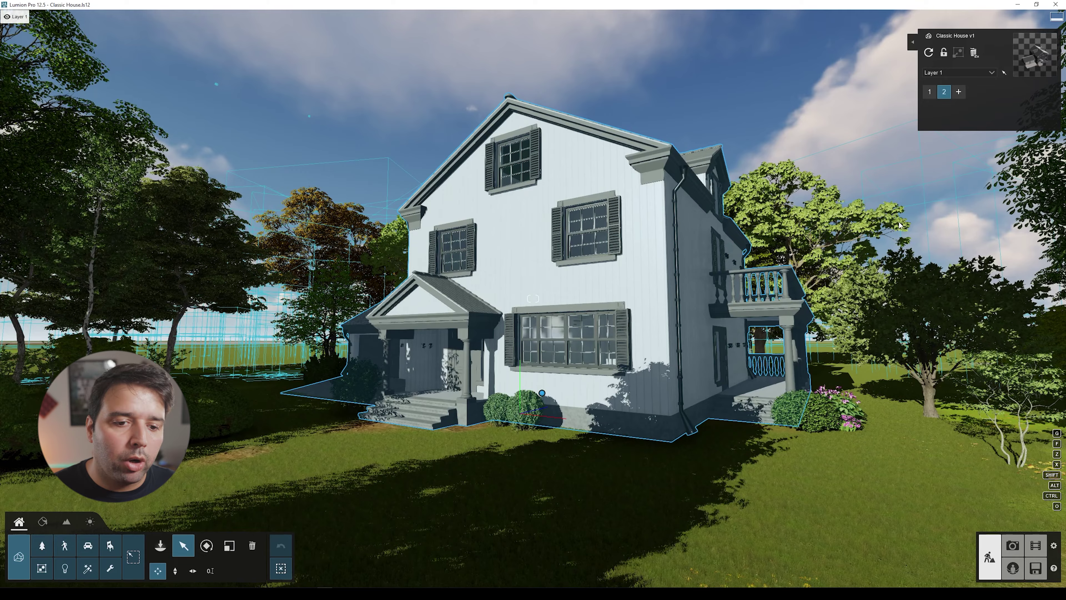
- Create a third model variation of the house named Classic House v3 - Without Garage in the Projects category folder
right_click_drag(899, 225, 868, 260)
key("a")
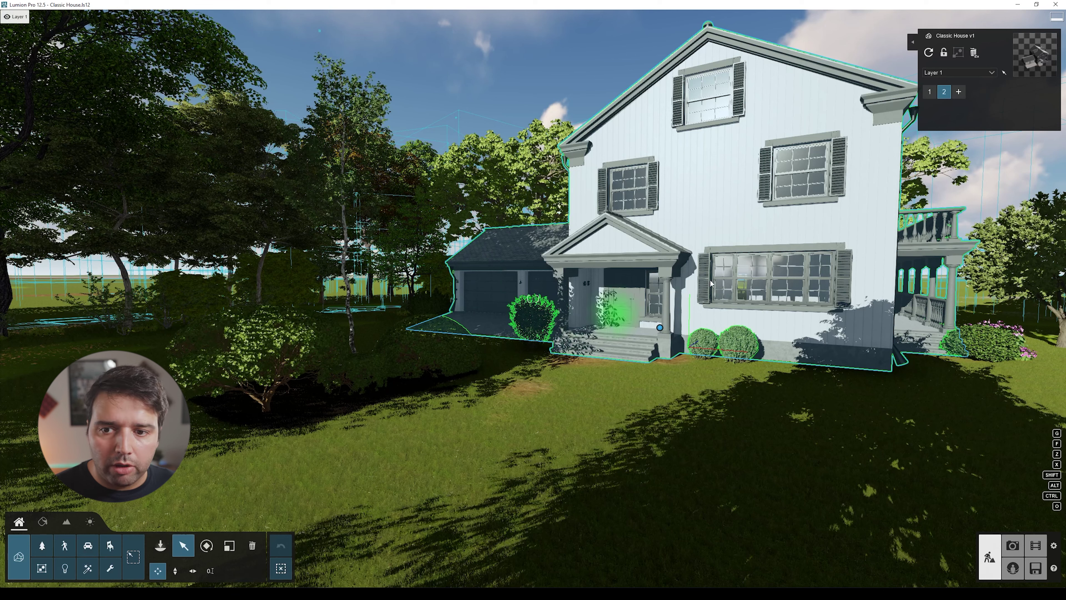
left_click(960, 92)
left_click(587, 259)
key("BackSpace")
key("BackSpace")
type("3 - Without Garage")
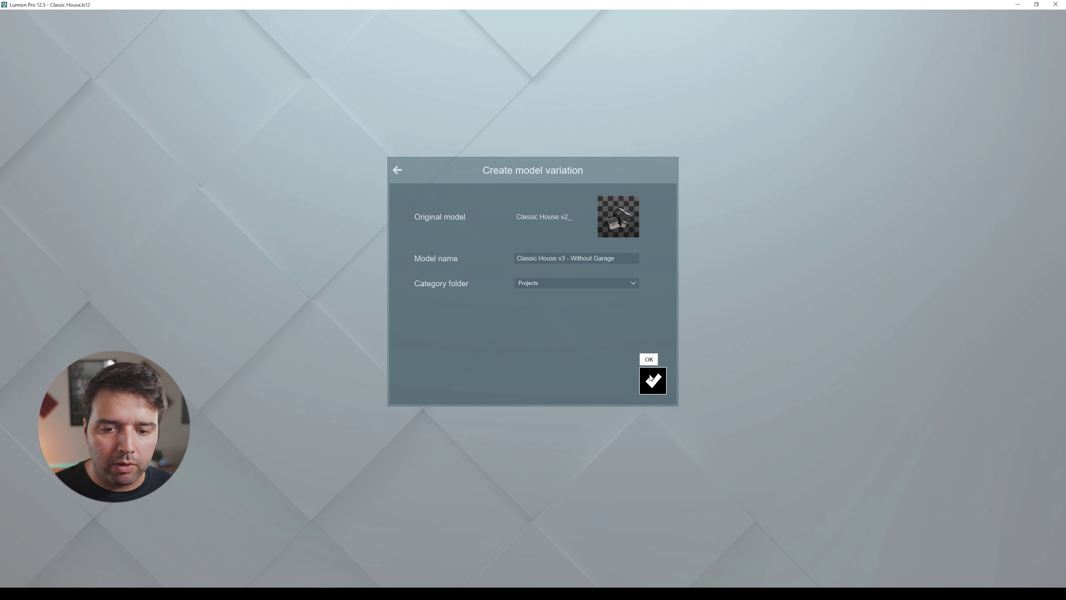
left_click(651, 379)
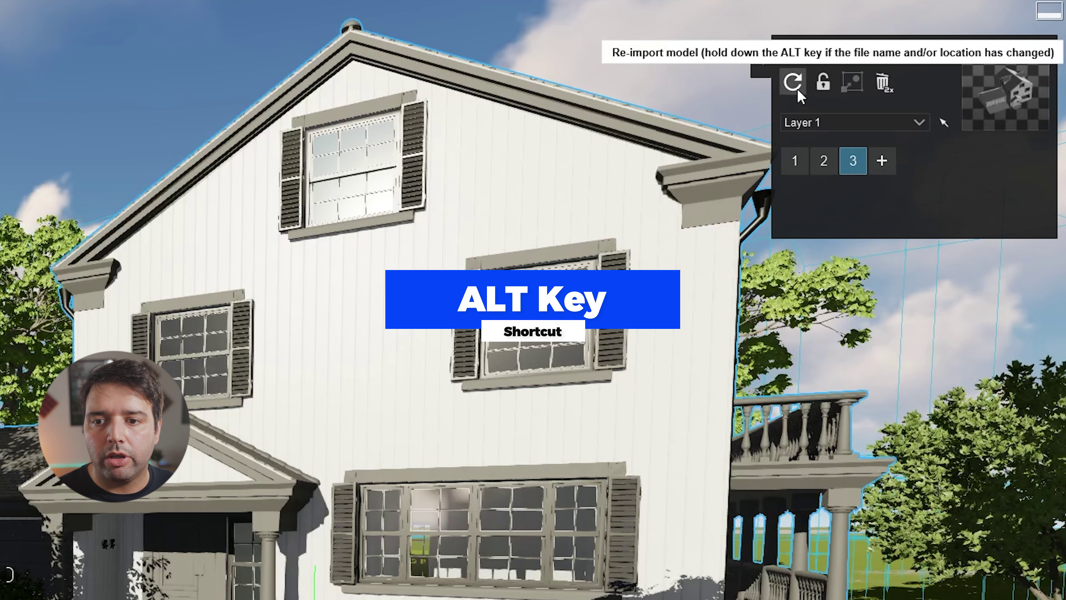
- Re-import the third variation's model from the different source file Classic House v3.fbx
key("alt")
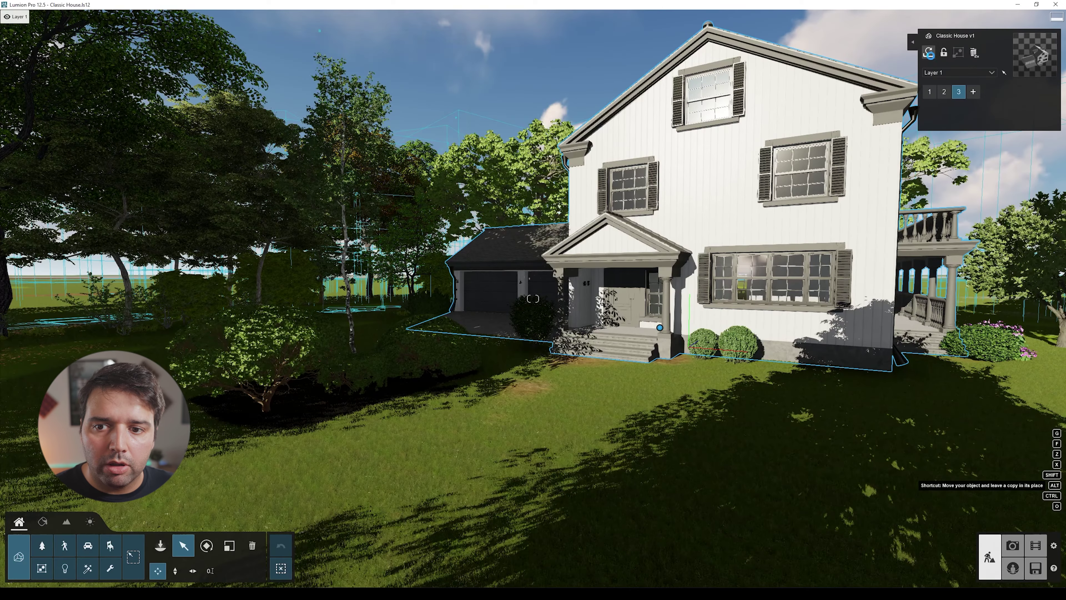
left_click(794, 86, "alt")
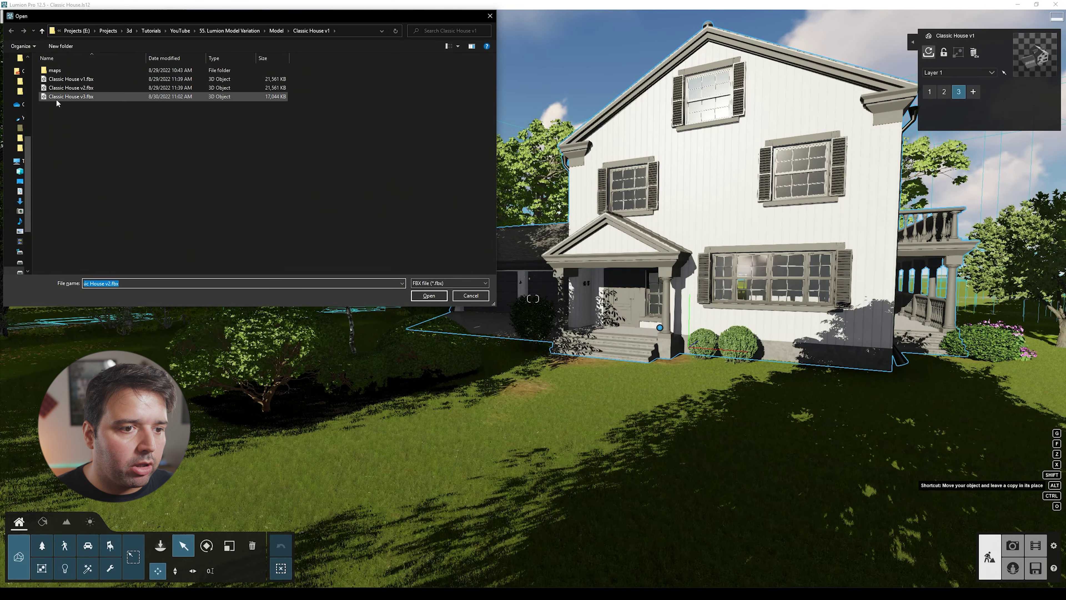
left_click(86, 97)
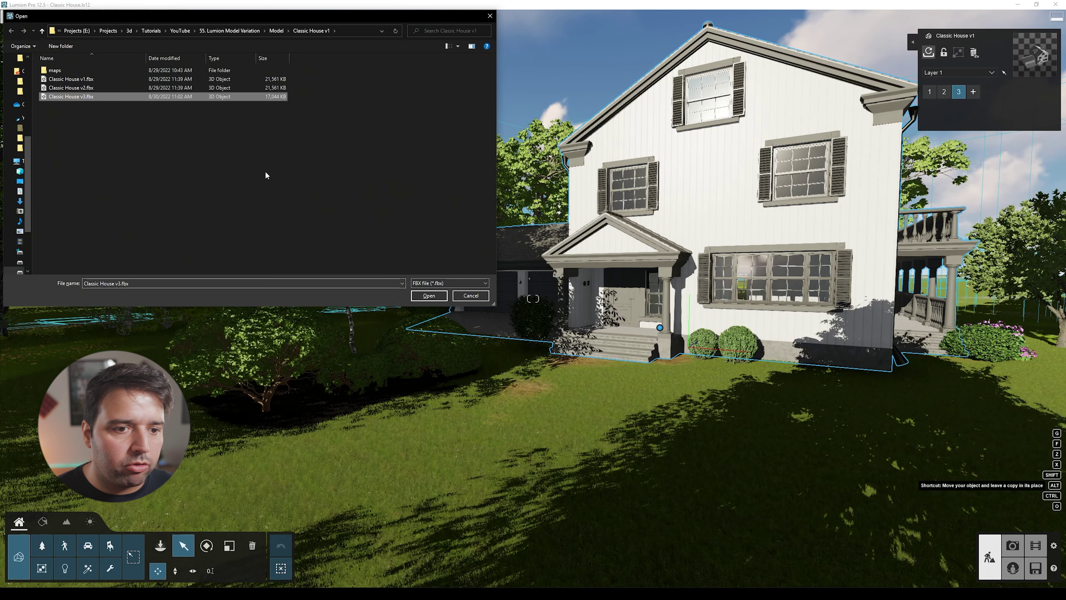
left_click(428, 295)
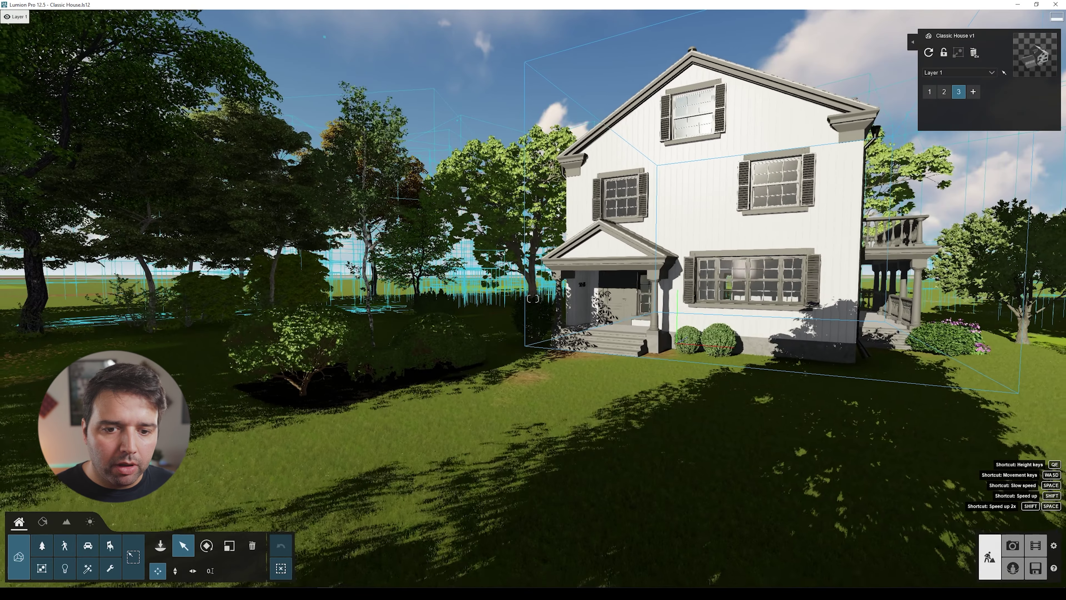
- Examine the re-imported house around the porch and the former garage area, close up and from a distance
key("w")
key("a")
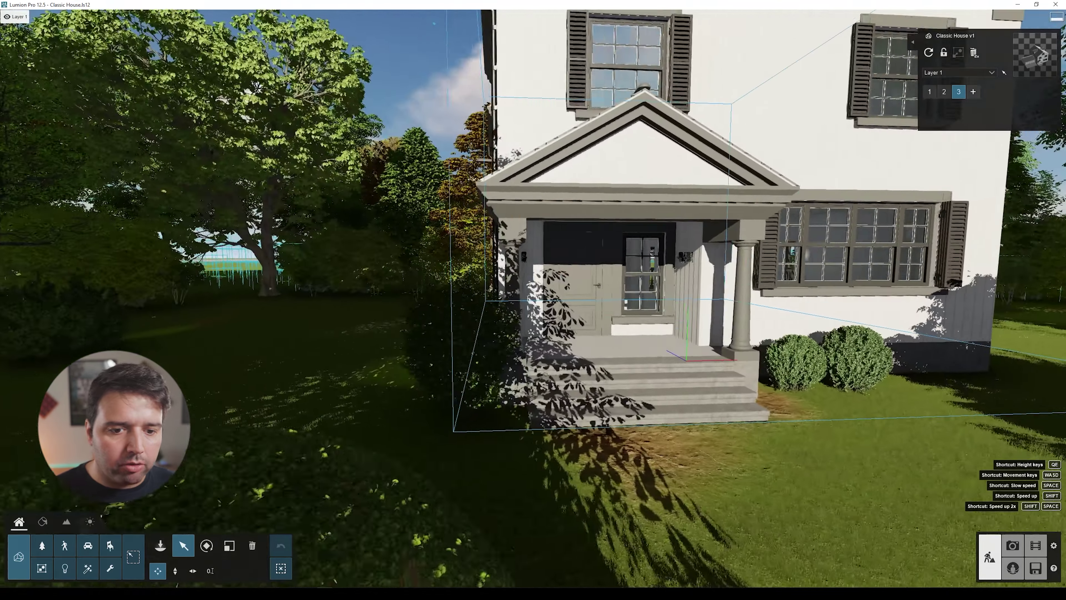
key("s")
key("d")
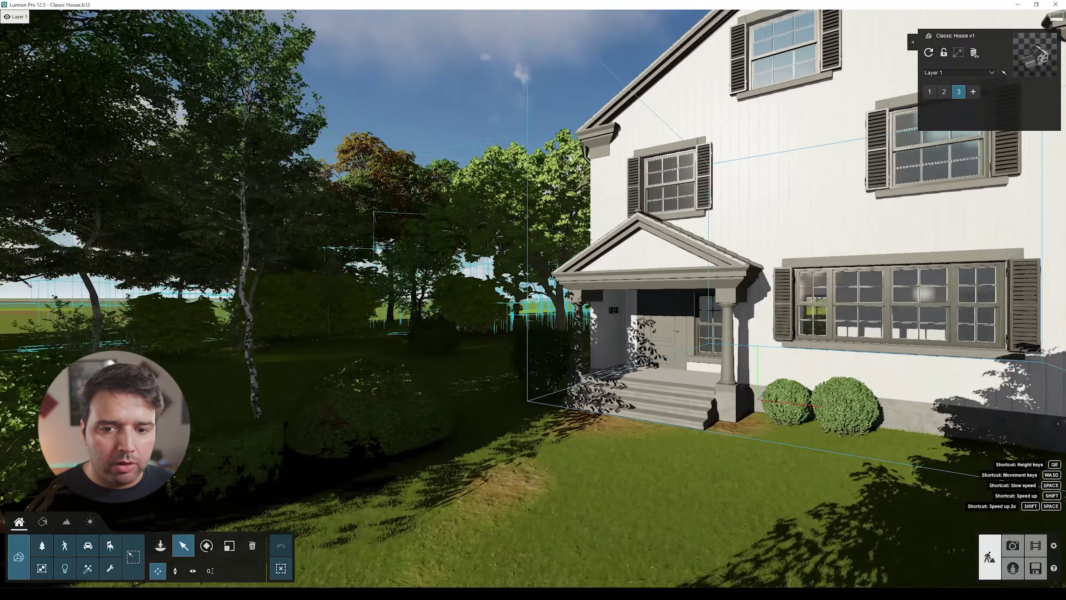
key("s")
key("d")
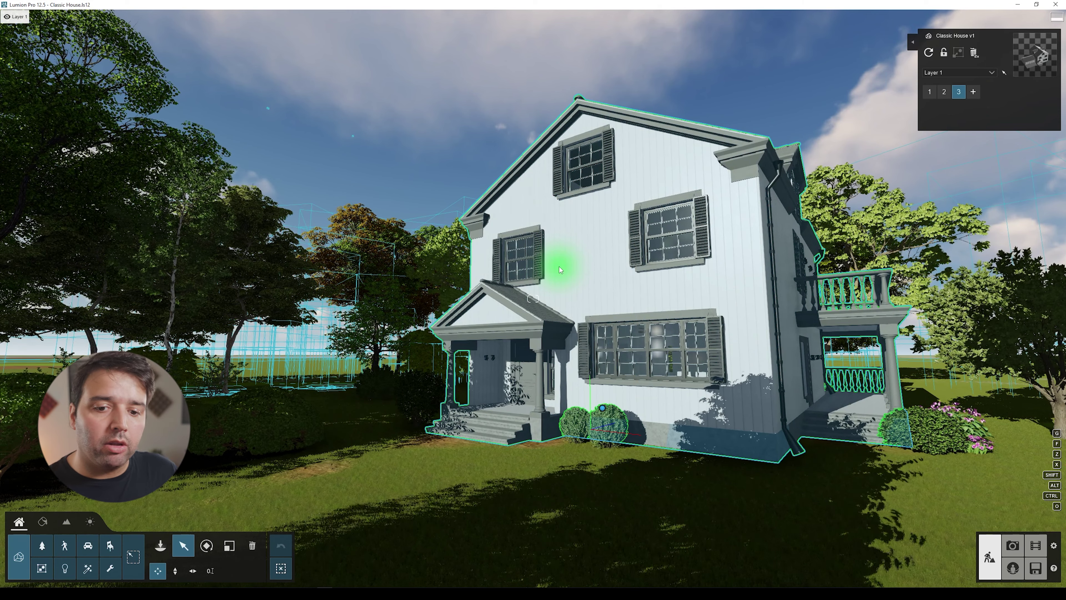
right_click_drag(559, 265, 570, 270)
key("a")
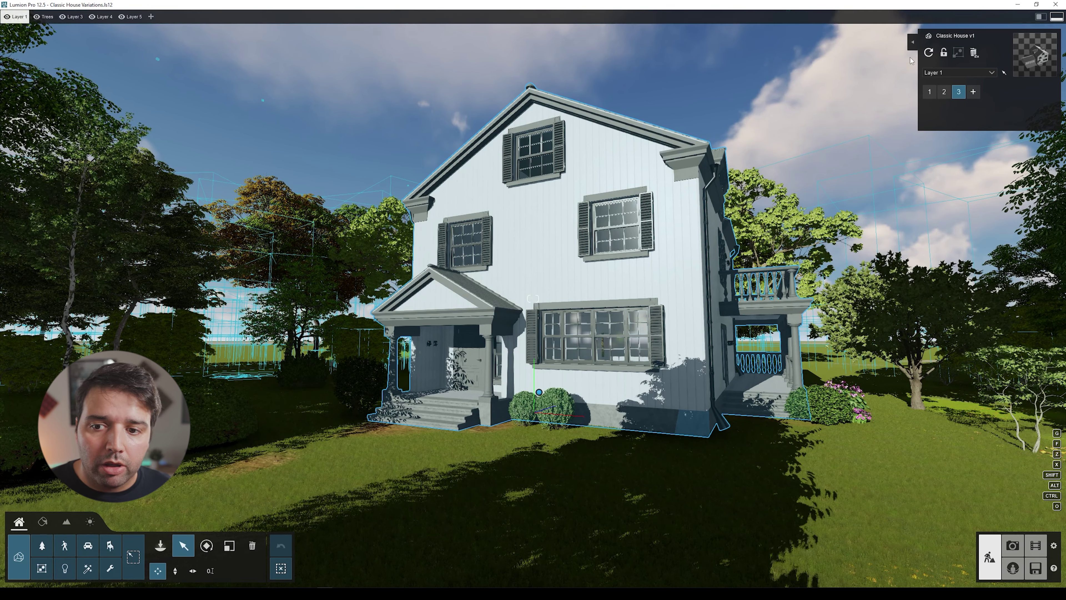
- Switch the house back and forth between variations 1, 2 and 3 to compare their materials and geometry
left_click(930, 92)
left_click(930, 92)
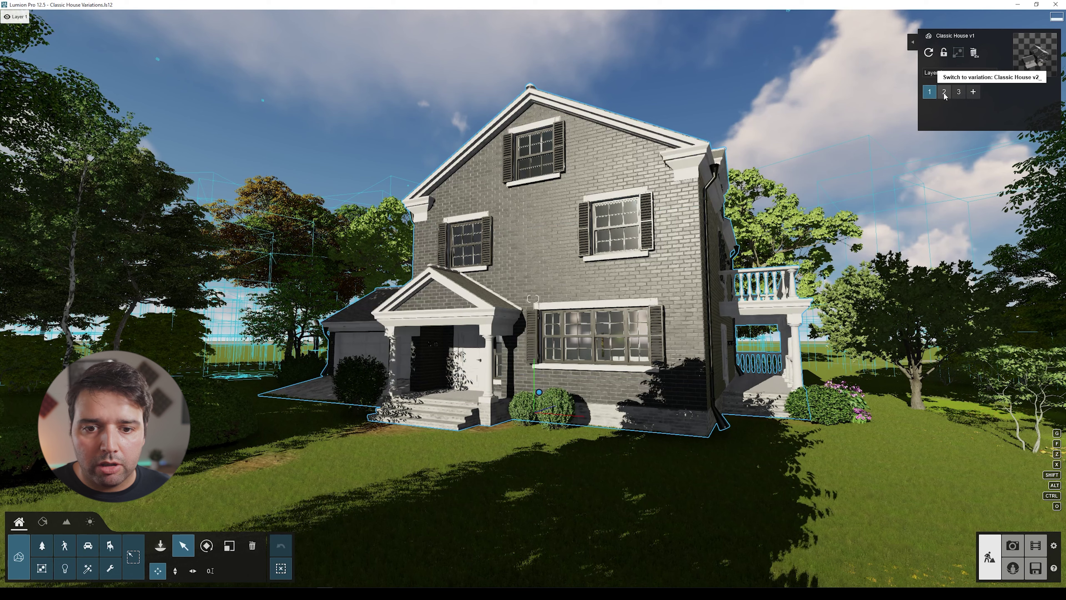
left_click(945, 92)
left_click(958, 92)
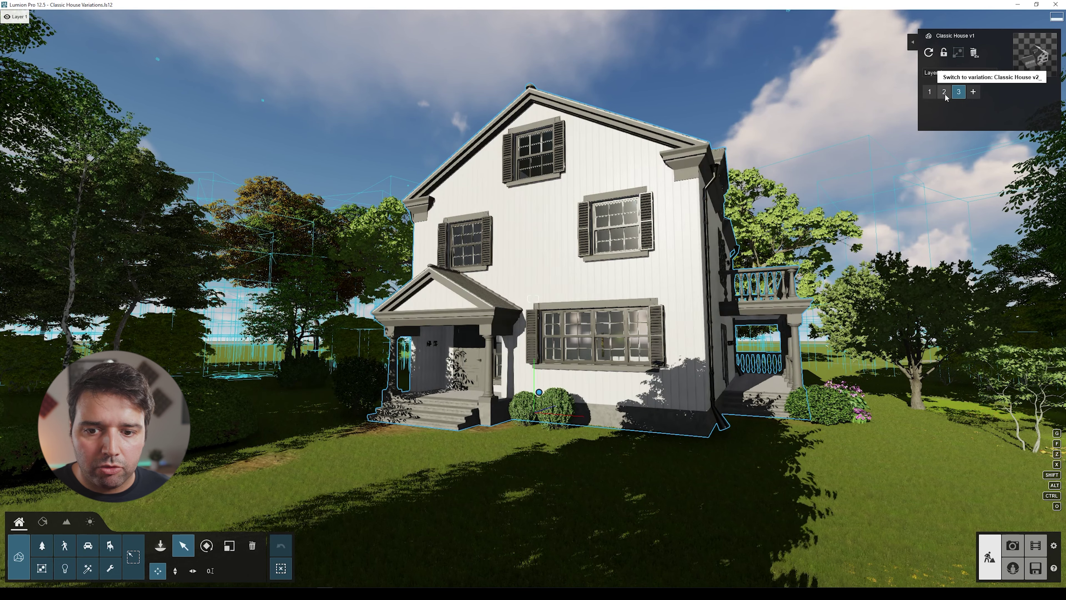
left_click(944, 92)
left_click(930, 92)
left_click(940, 96)
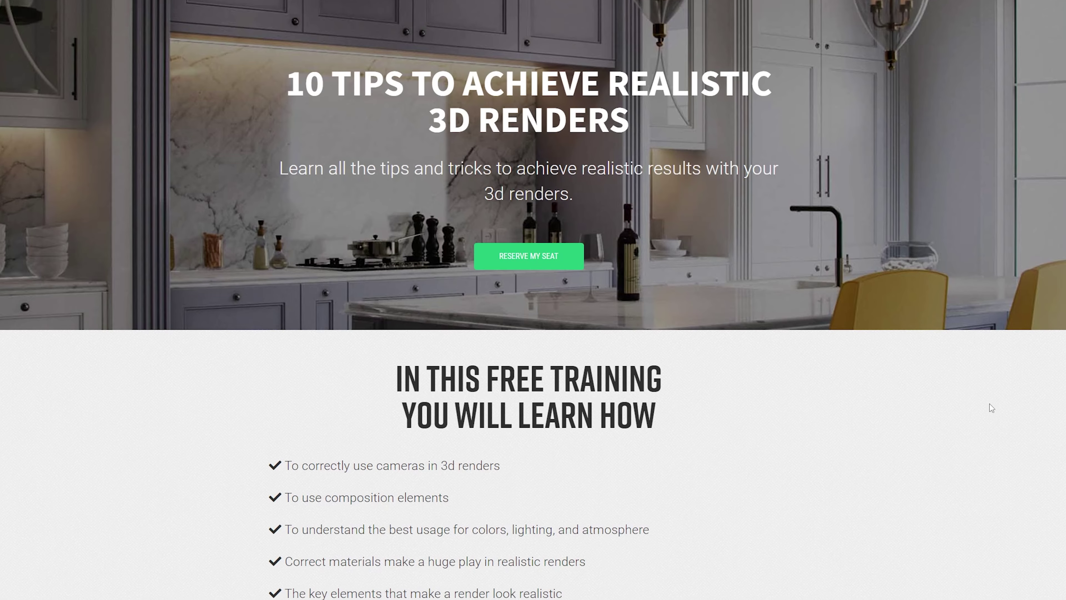
scroll(989, 407, "down", 10)
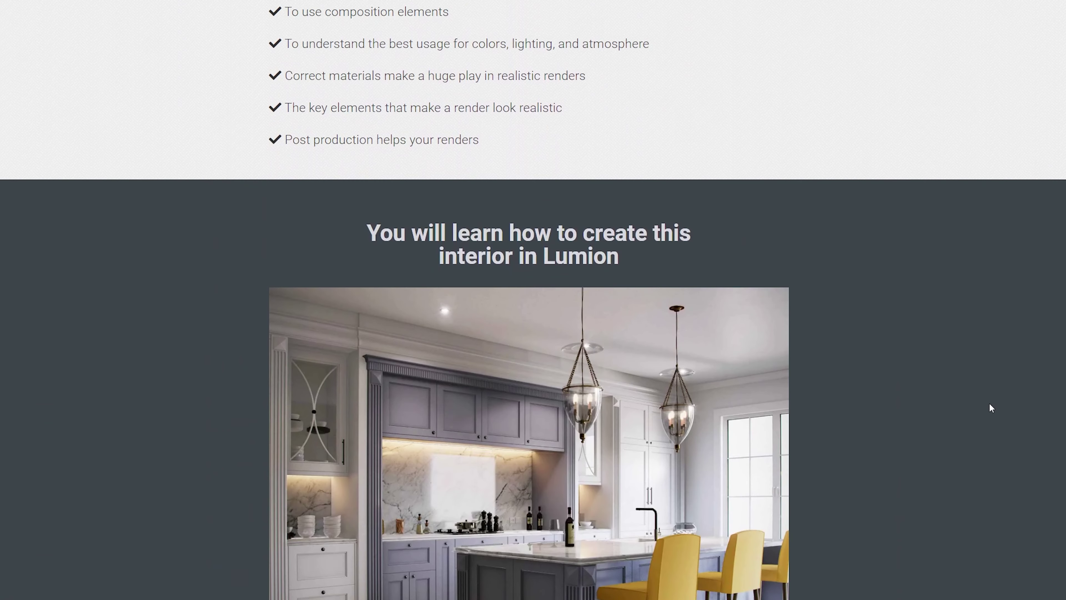
scroll(989, 407, "down", 3)
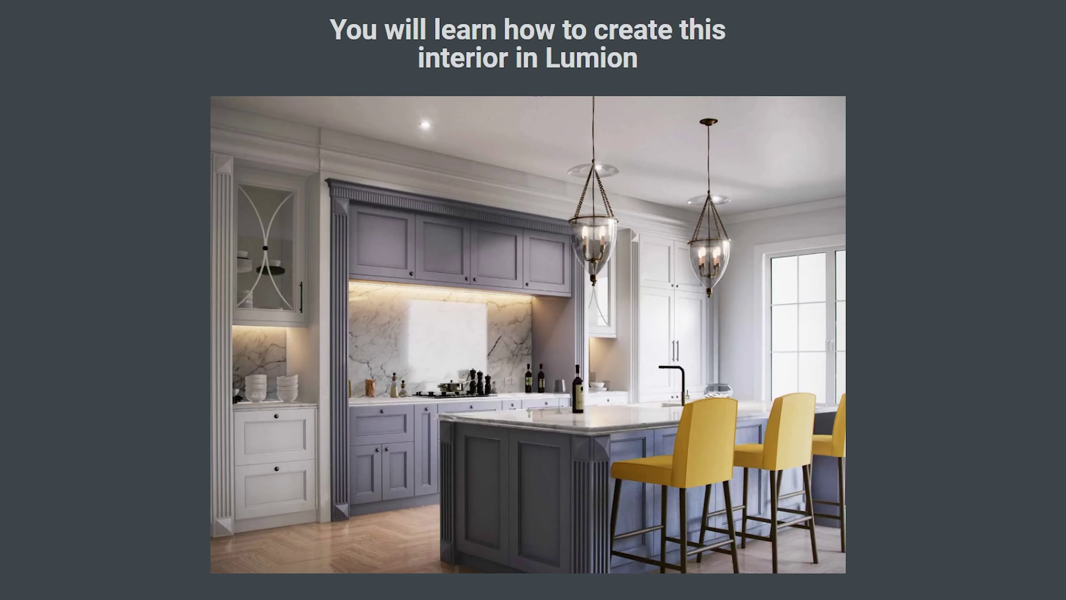